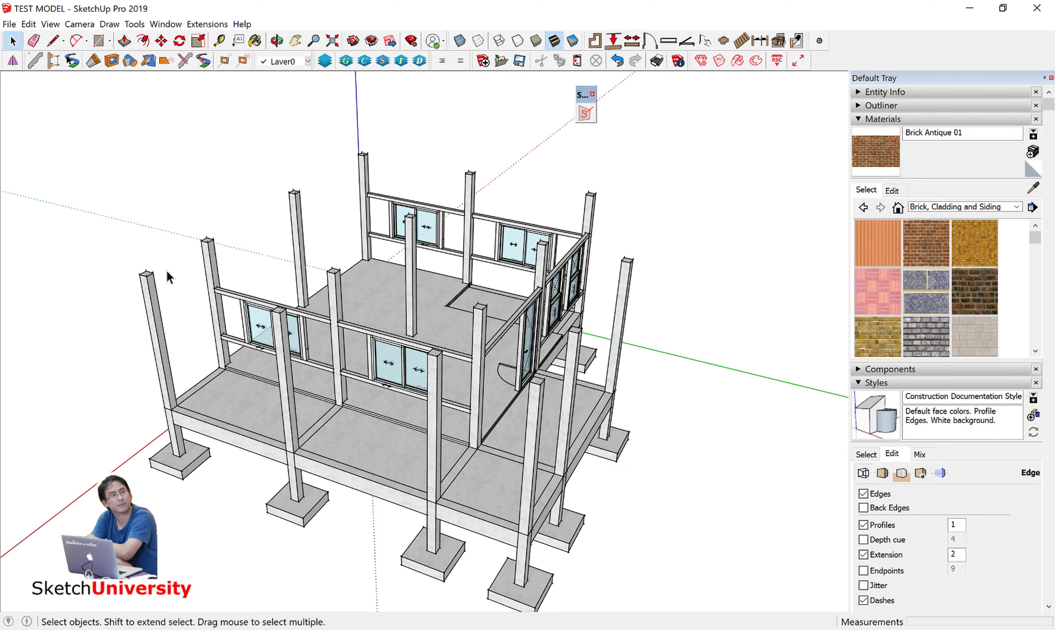
# Draw a vertical rectangle from the post base to the opposite post top, covering the window.
pyautogui.scroll(3, 166, 268)
pyautogui.scroll(2, 239, 395)
pyautogui.scroll(2, 255, 405)
pyautogui.scroll(2, 256, 408)
pyautogui.press('r')
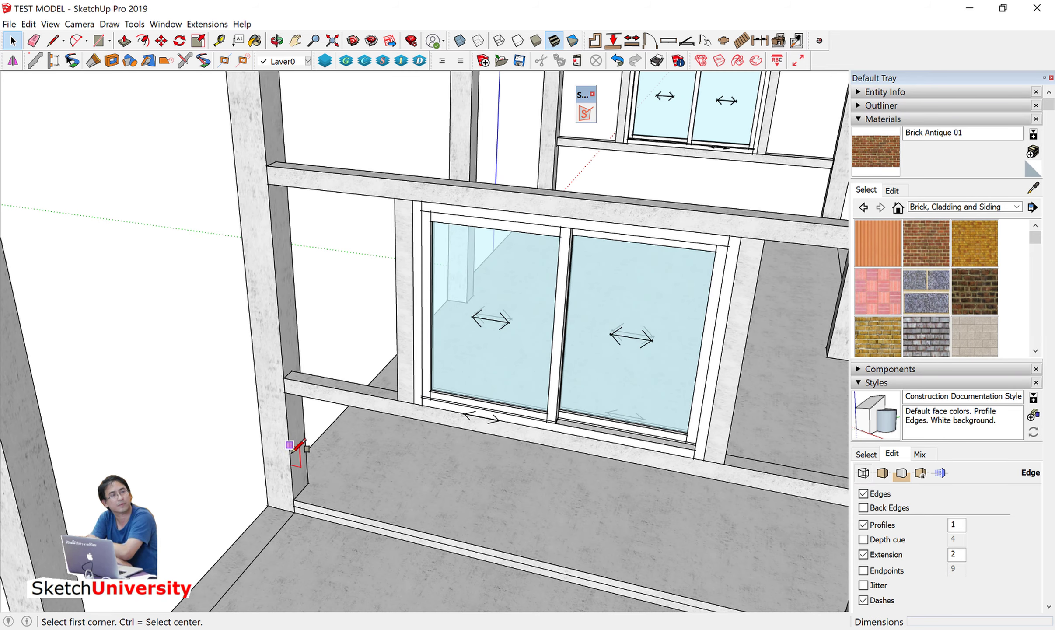
pyautogui.click(293, 498)
pyautogui.scroll(-3, 294, 499)
pyautogui.scroll(-2, 295, 485)
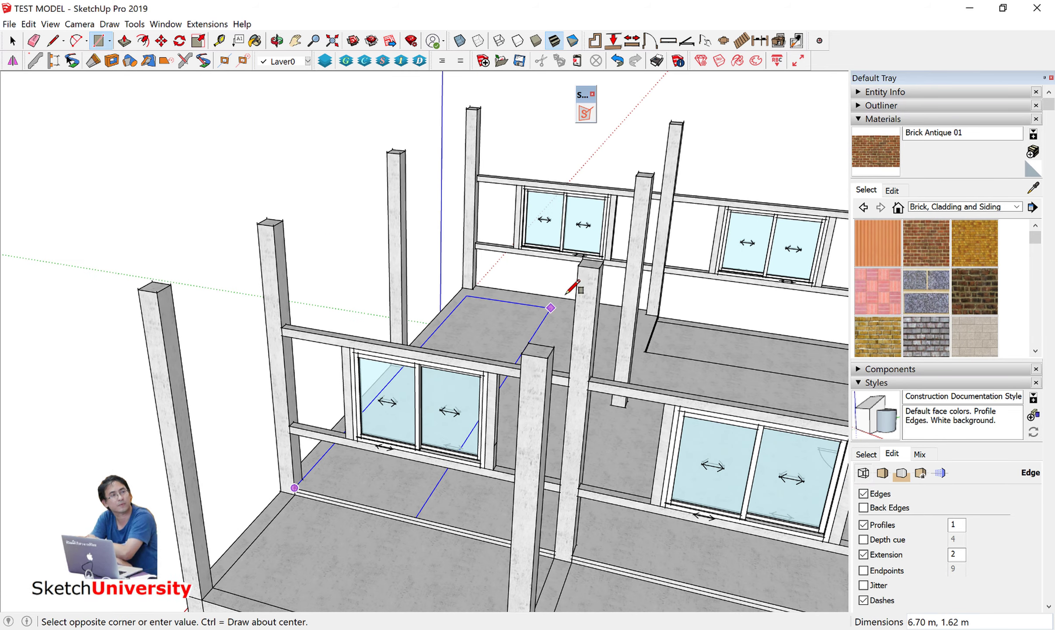
pyautogui.click(578, 265)
# Trim the new wall face with the model into a thin wall group, confirming the Pushpull thickness.
pyautogui.press('space')
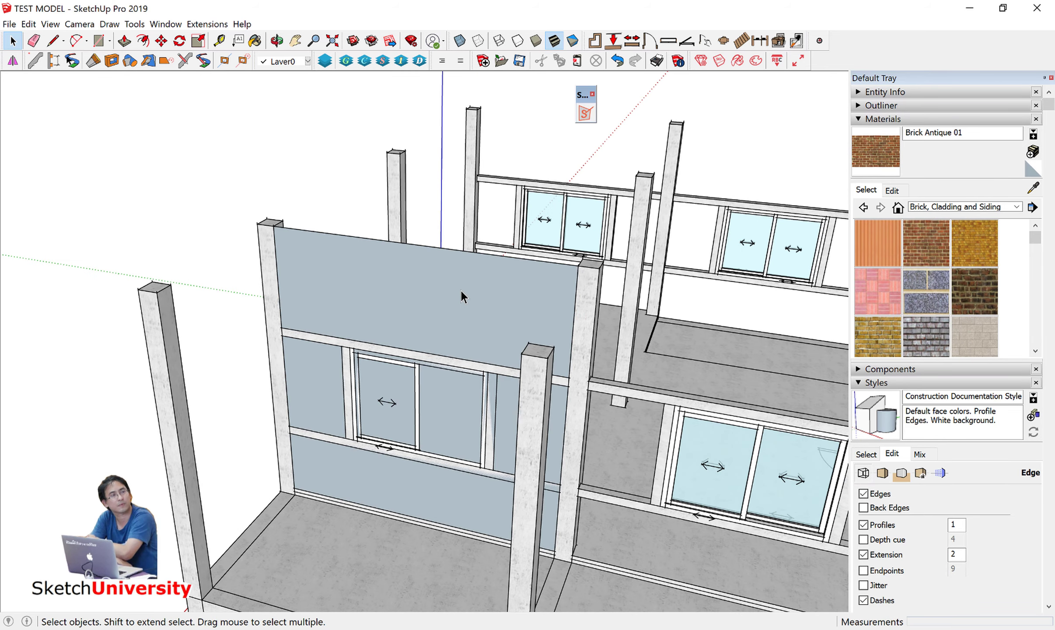
pyautogui.rightClick(460, 289)
pyautogui.moveTo(500, 323)
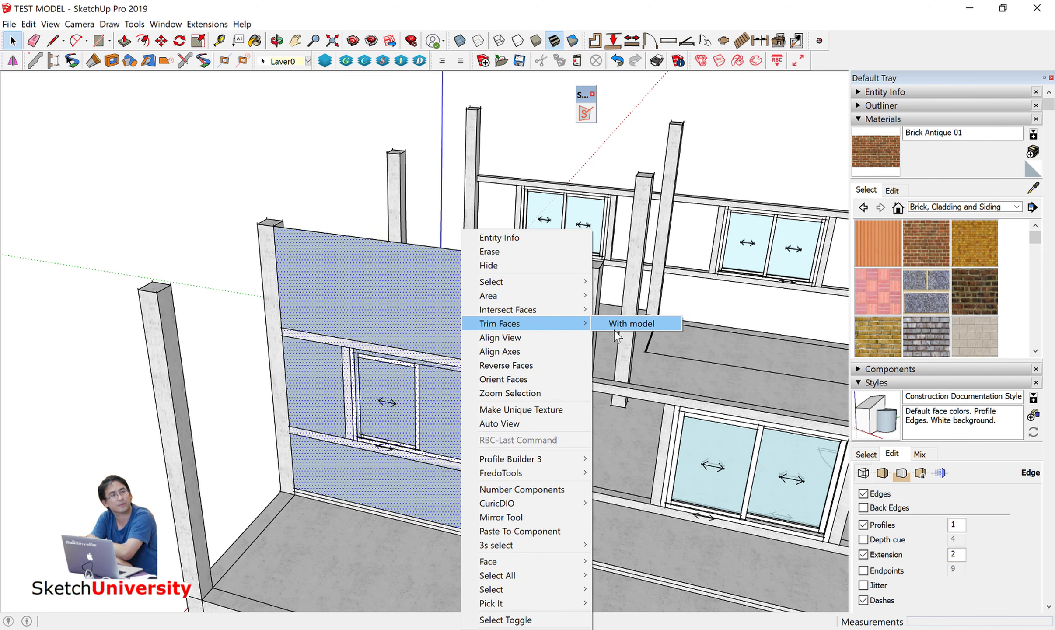
pyautogui.click(614, 328)
pyautogui.click(499, 327)
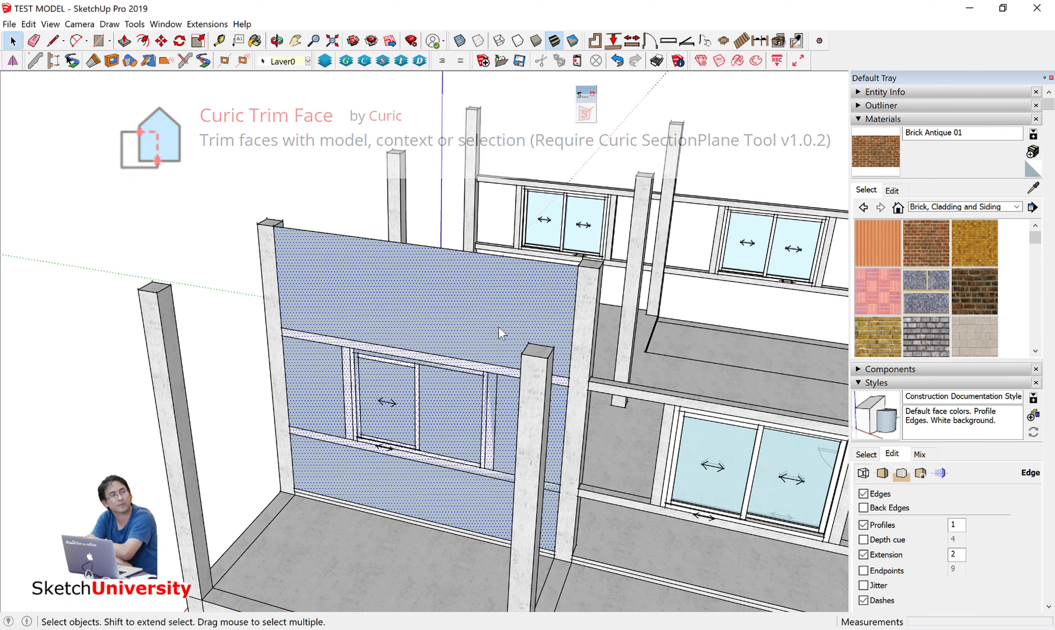
# Open the trimmed wall group for editing and select all its faces.
pyautogui.click(475, 332)
pyautogui.doubleClick(425, 310)
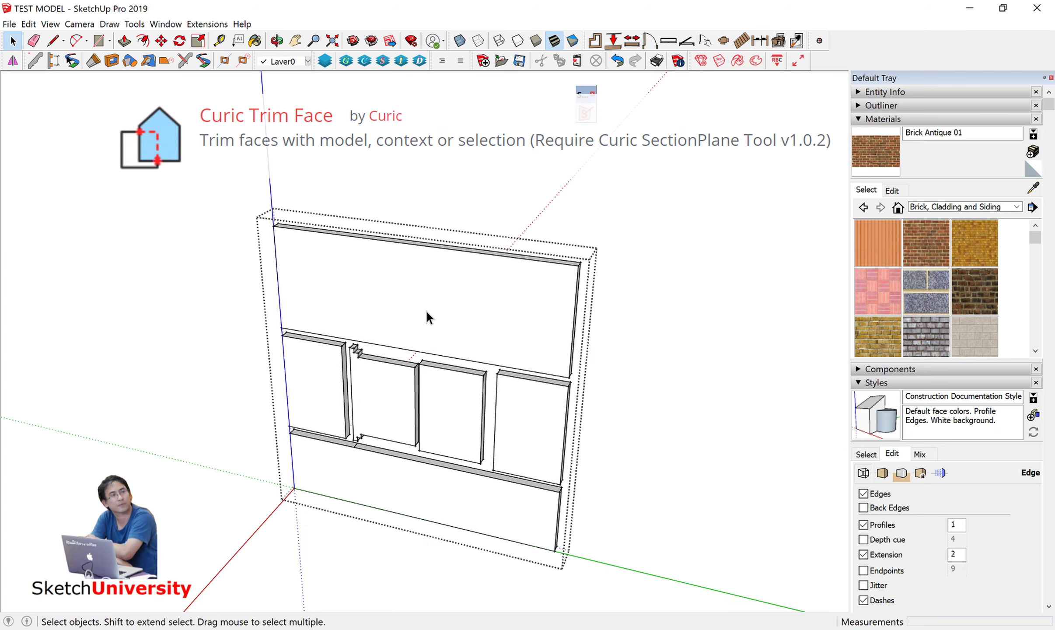
pyautogui.moveTo(425, 311)
pyautogui.mouseDown(button='middle')
pyautogui.moveTo(447, 238)
pyautogui.moveTo(329, 191)
pyautogui.mouseUp(button='middle')
pyautogui.moveTo(289, 155); pyautogui.dragTo(661, 476)
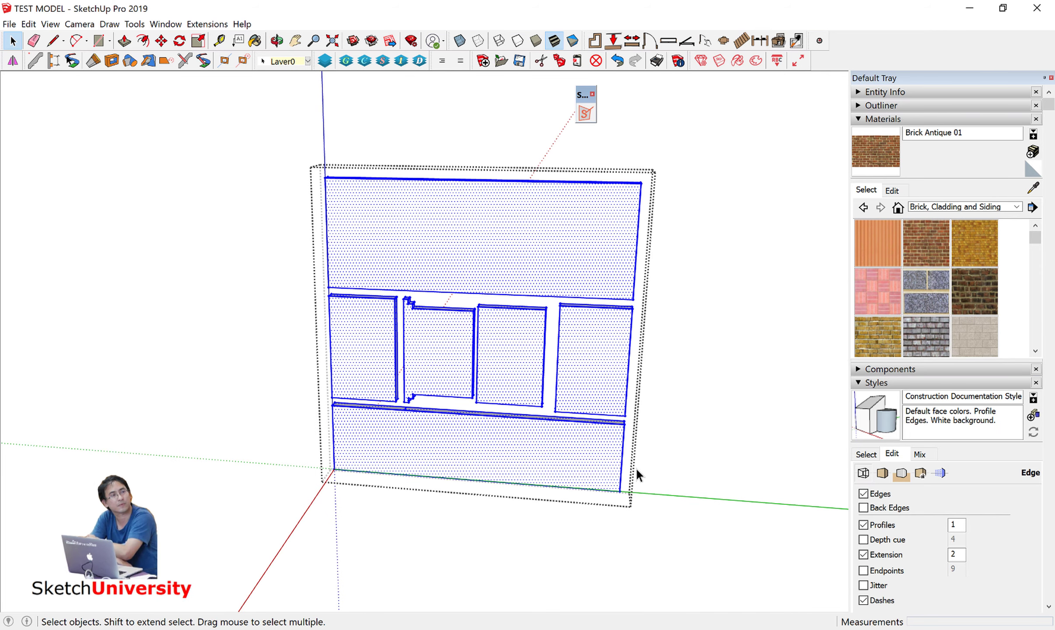
pyautogui.click(207, 24)
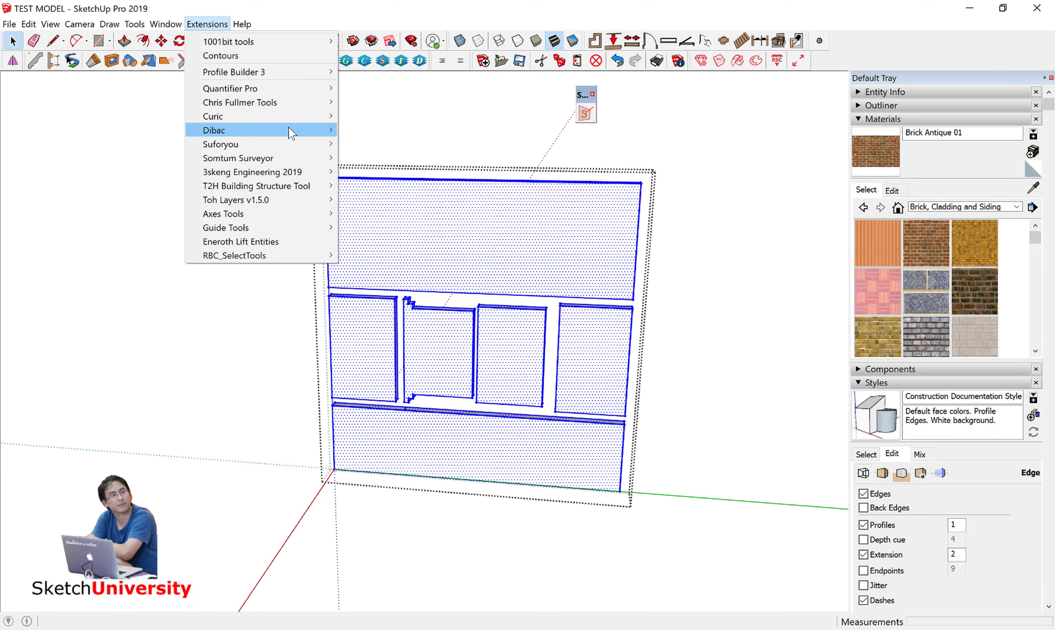
pyautogui.moveTo(240, 102)
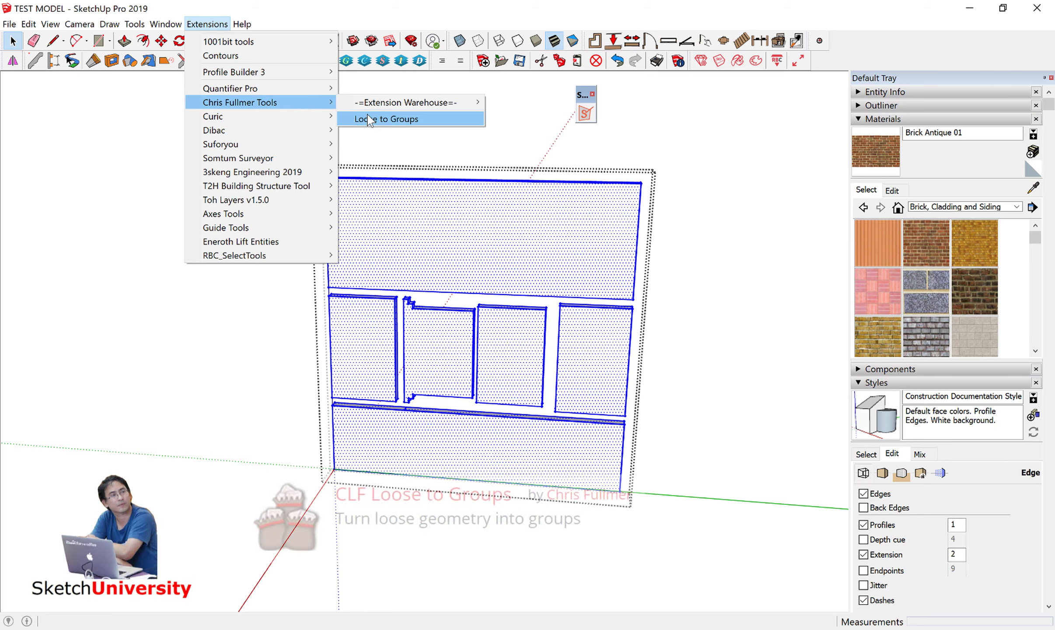
# Convert the loose wall faces with Loose to Groups and delete the two window-opening pieces.
pyautogui.click(369, 121)
pyautogui.moveTo(391, 269); pyautogui.dragTo(560, 432)
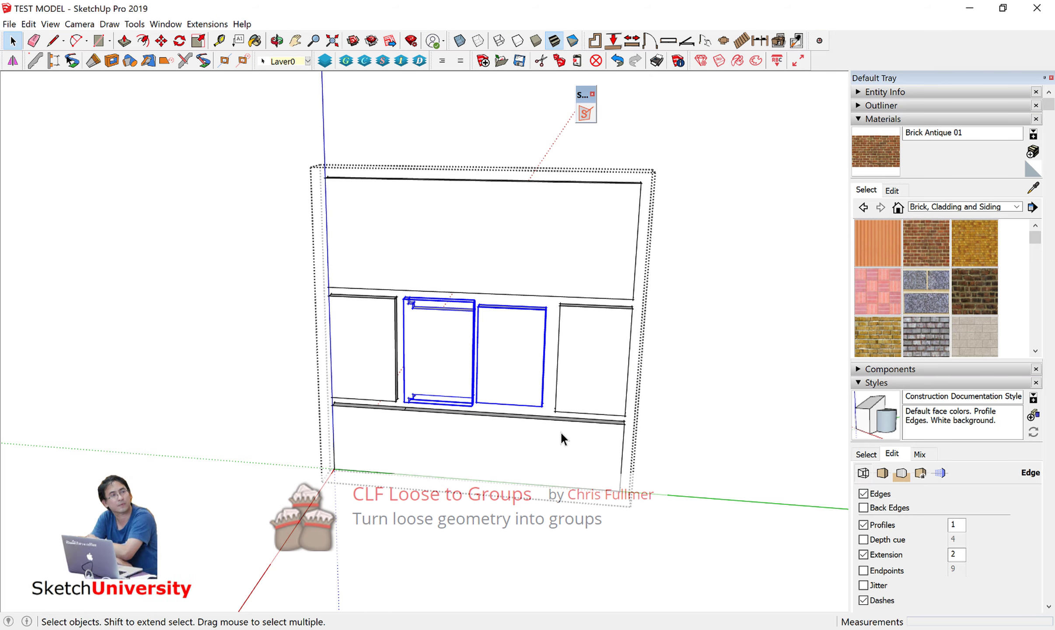
pyautogui.press('Delete')
# Paint the remaining wall pieces with Brick Antique 01.
pyautogui.moveTo(244, 142); pyautogui.dragTo(764, 506)
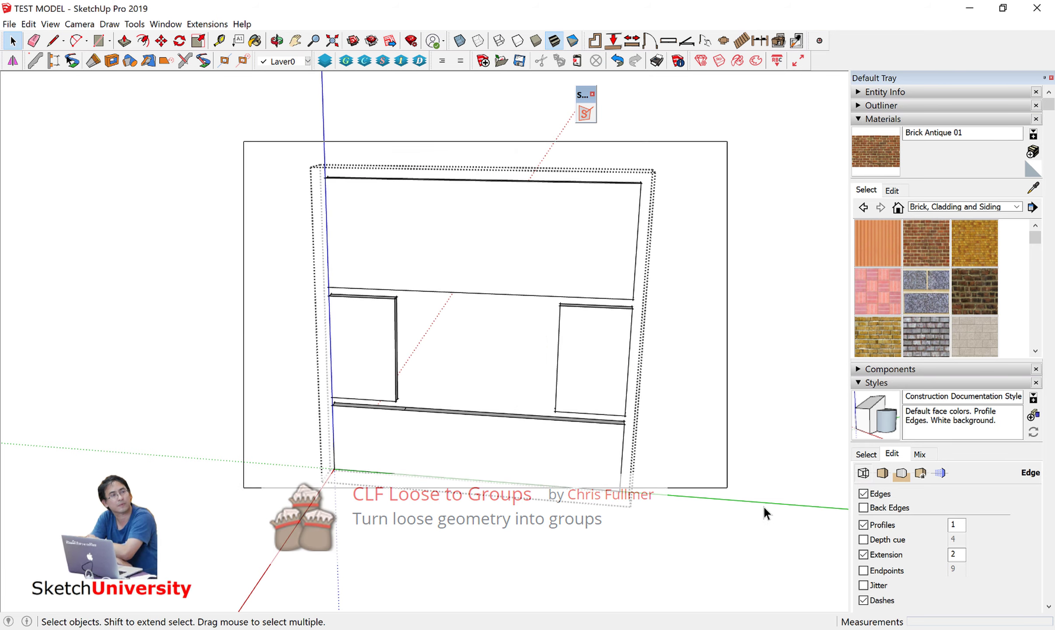
pyautogui.click(926, 244)
pyautogui.click(594, 238)
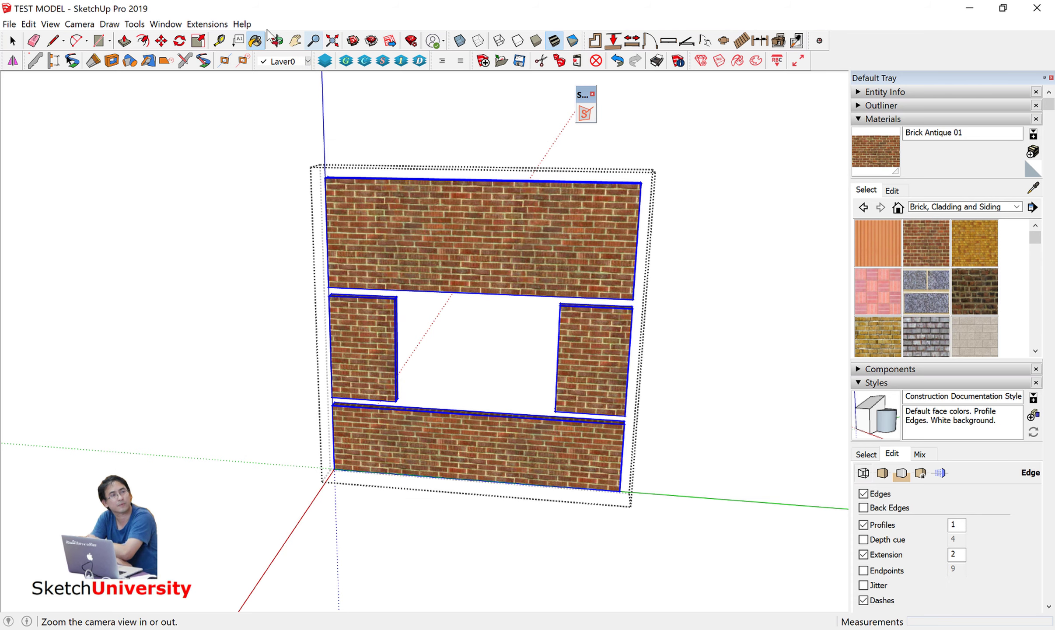
pyautogui.click(208, 27)
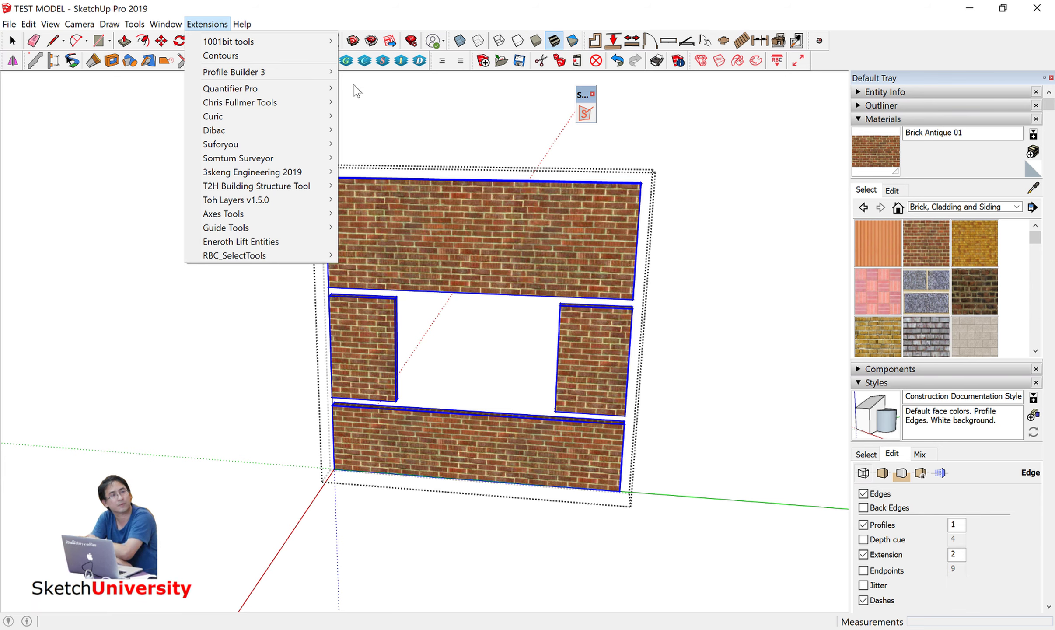
# Move the brick wall pieces to the Thai brick wall layer via Toh Layers, then exit the group.
pyautogui.click(325, 60)
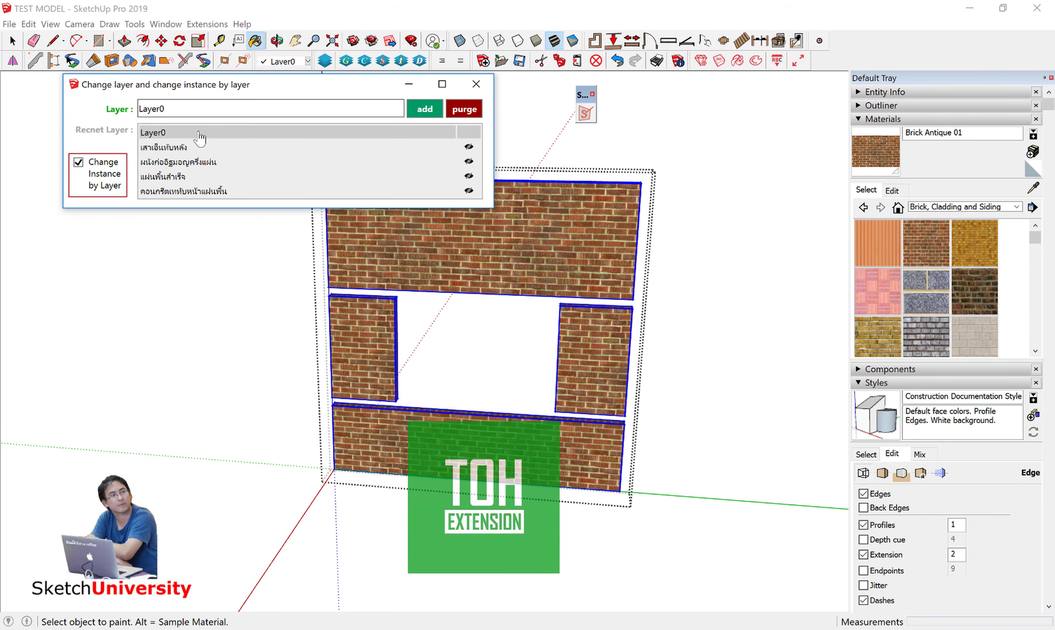
pyautogui.click(198, 162)
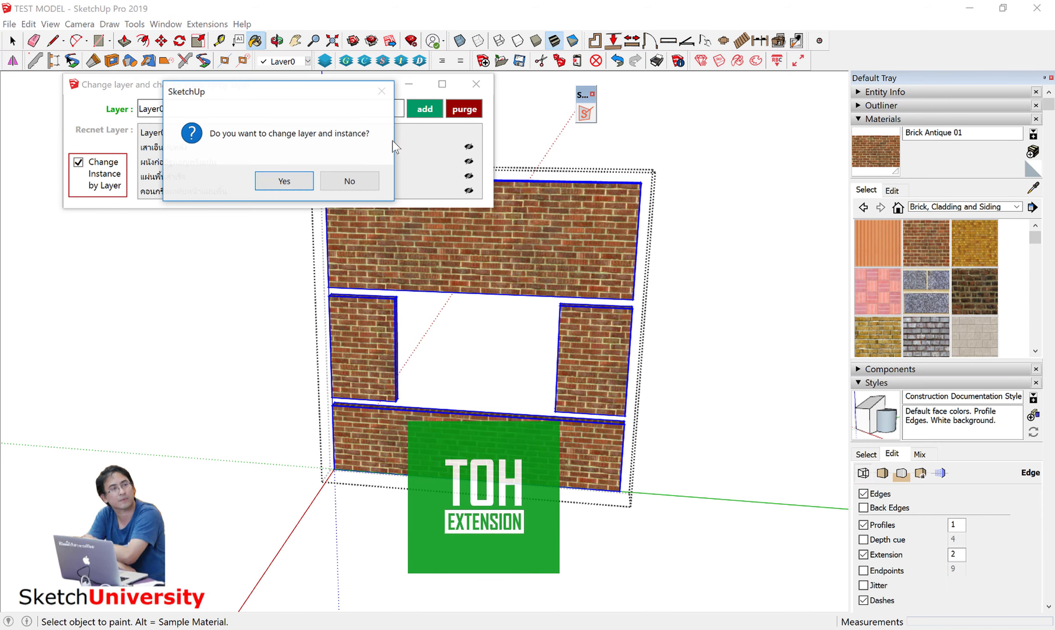
pyautogui.click(288, 184)
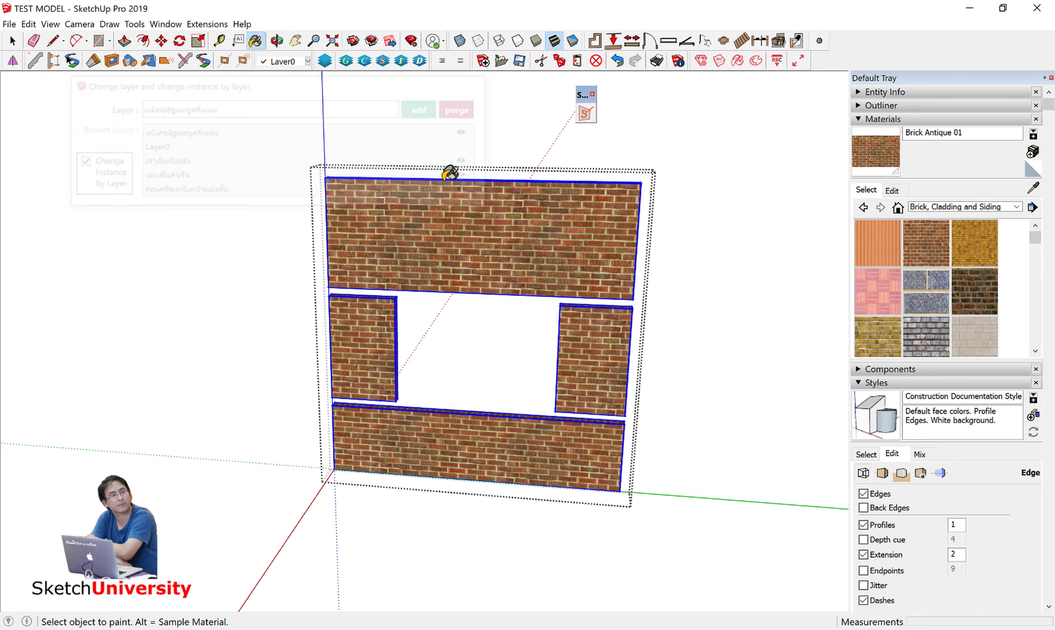
pyautogui.moveTo(435, 194); pyautogui.dragTo(322, 224, button='middle')
pyautogui.press('space')
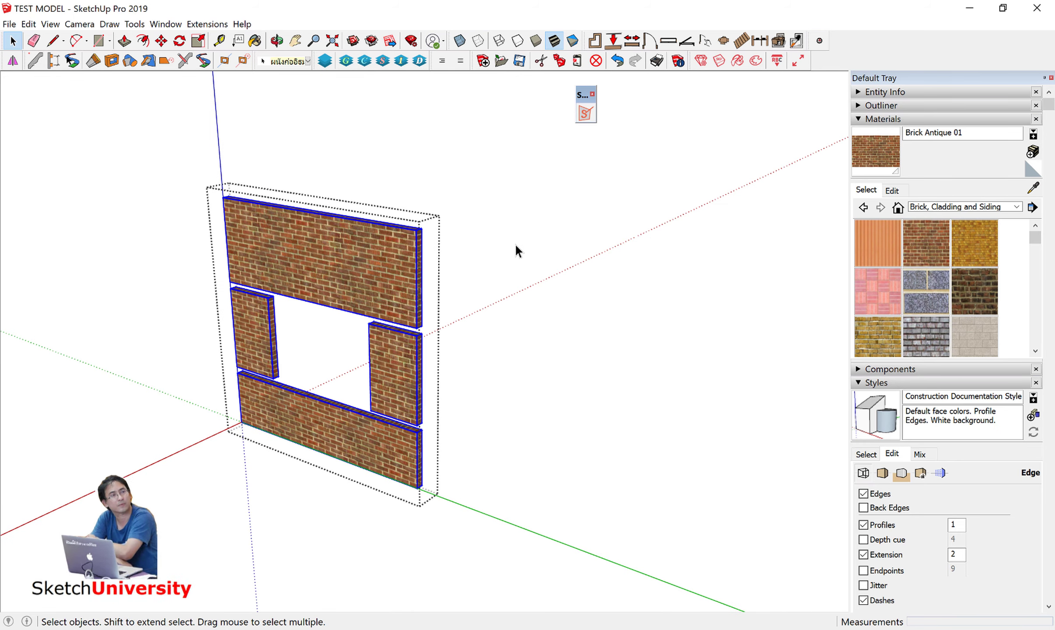
pyautogui.click(516, 244)
# Select the concrete band, window frame and sill, and Paste To Component to copy the brick infill.
pyautogui.moveTo(516, 243); pyautogui.dragTo(361, 273, button='middle')
pyautogui.scroll(3, 374, 301)
pyautogui.scroll(3, 399, 313)
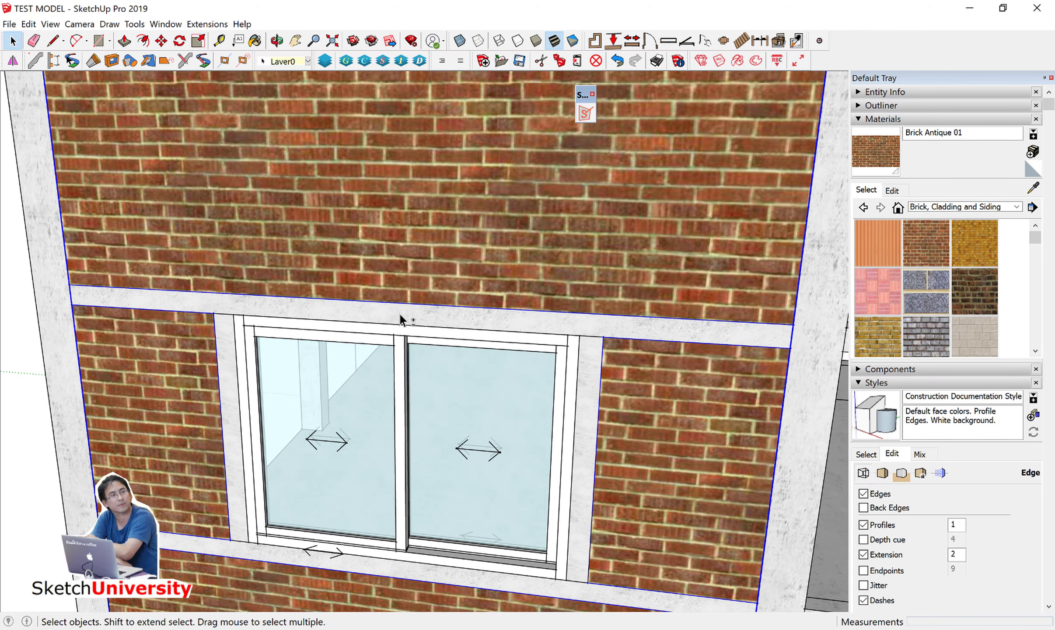
pyautogui.keyDown('shift'); pyautogui.click(399, 312); pyautogui.keyUp('shift')
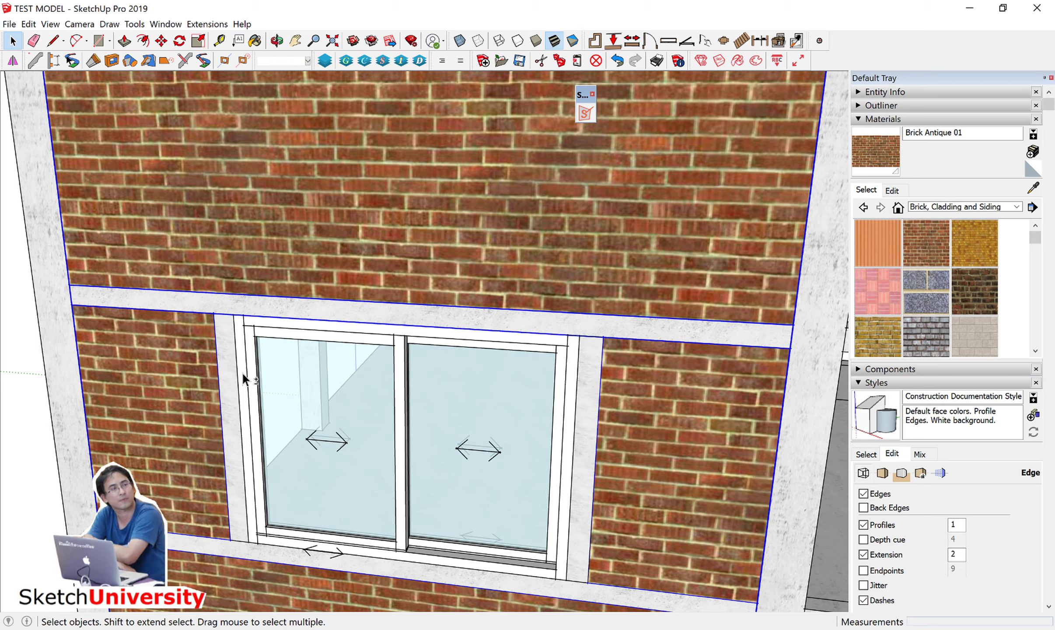
pyautogui.keyDown('shift'); pyautogui.click(570, 594); pyautogui.keyUp('shift')
pyautogui.keyDown('shift'); pyautogui.click(581, 550); pyautogui.keyUp('shift')
pyautogui.rightClick(581, 552)
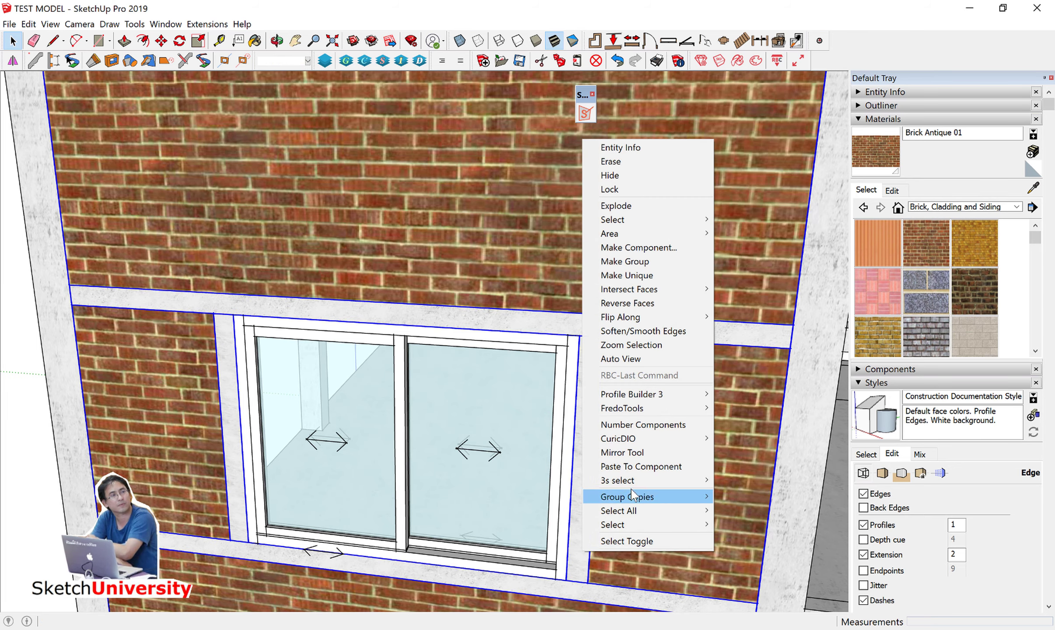
pyautogui.click(641, 467)
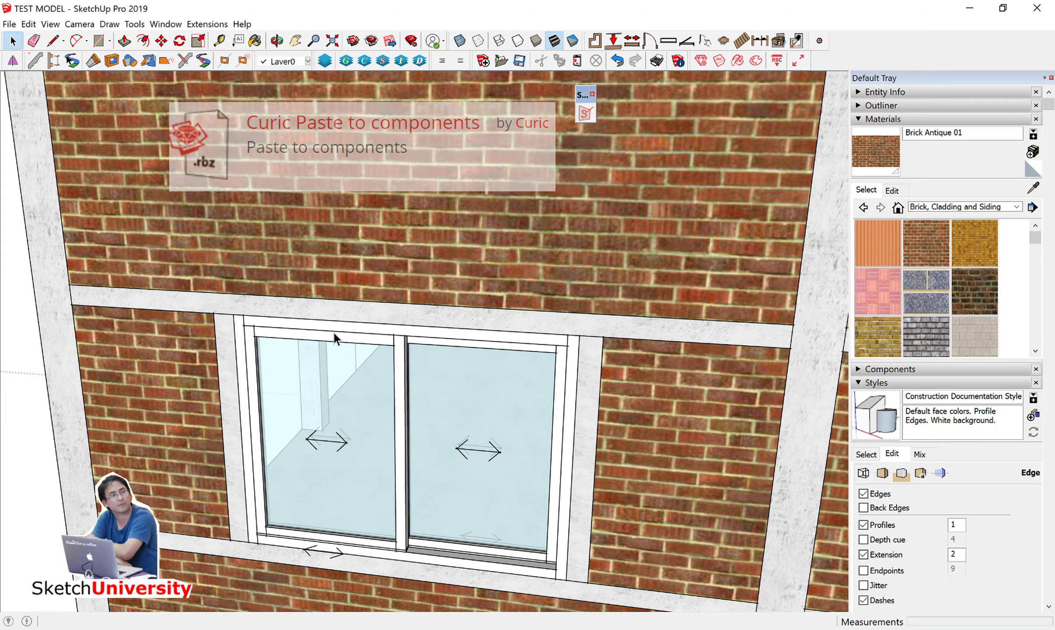
pyautogui.scroll(-3, 333, 331)
pyautogui.scroll(-3, 311, 309)
pyautogui.moveTo(311, 310)
pyautogui.mouseDown(button='middle')
pyautogui.moveTo(252, 327)
pyautogui.moveTo(372, 420)
pyautogui.moveTo(483, 423)
pyautogui.mouseUp(button='middle')
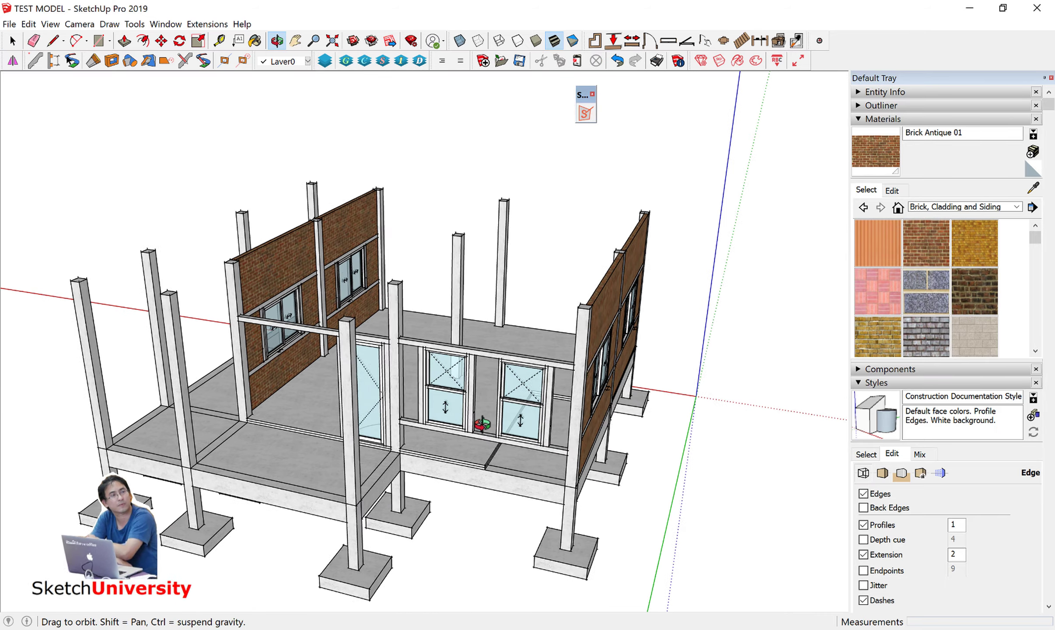
# Draw a rectangle face across the front wall bay from the column top.
pyautogui.scroll(2, 258, 319)
pyautogui.scroll(2, 258, 319)
pyautogui.scroll(1, 258, 319)
pyautogui.press('r')
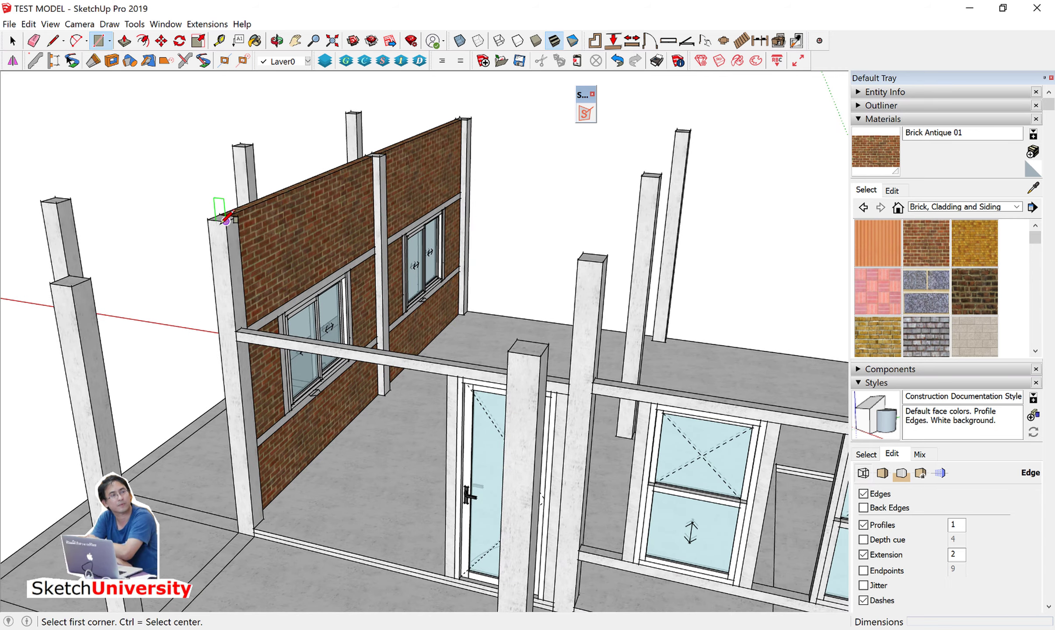
pyautogui.click(226, 221)
pyautogui.scroll(-3, 226, 221)
pyautogui.scroll(3, 700, 547)
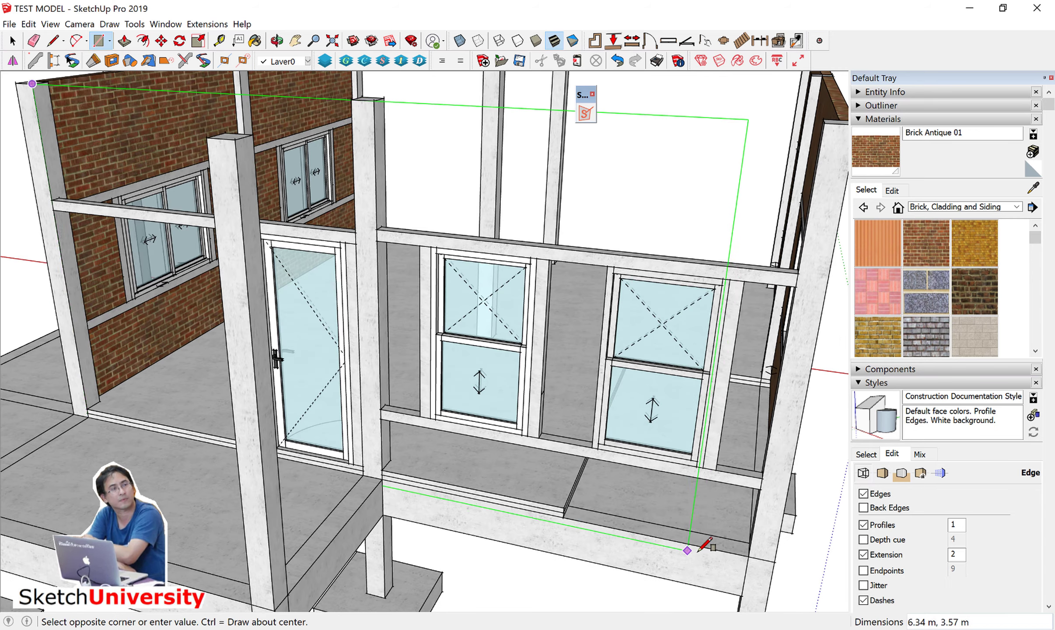
pyautogui.click(749, 554)
# Draw a rectangle face across the back wall bay, then select the new front face.
pyautogui.scroll(-3, 584, 448)
pyautogui.moveTo(584, 448)
pyautogui.mouseDown(button='middle')
pyautogui.moveTo(438, 351)
pyautogui.moveTo(280, 268)
pyautogui.mouseUp(button='middle')
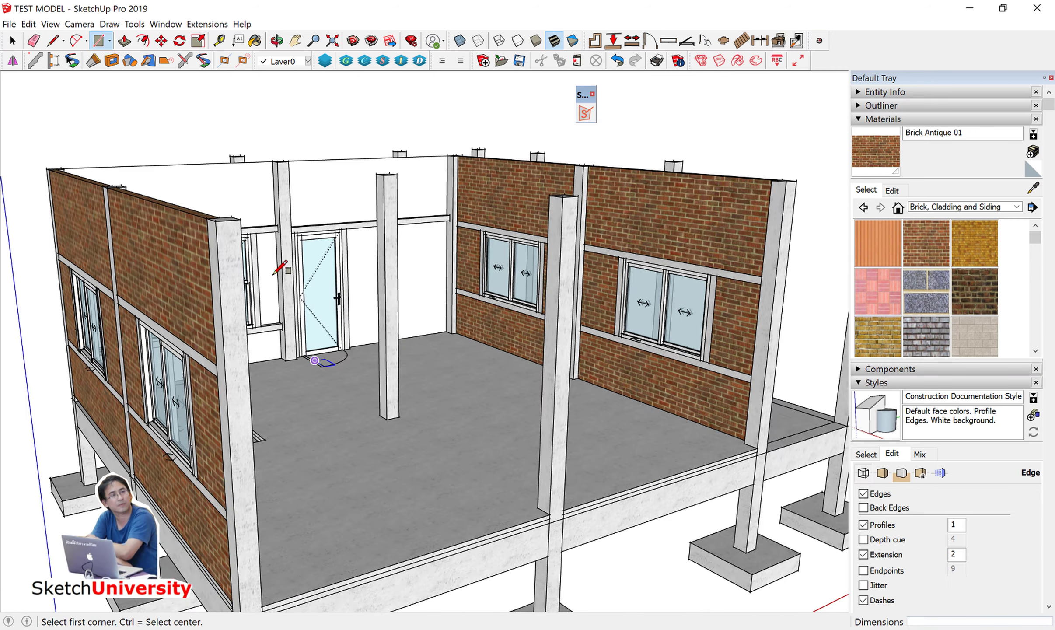
pyautogui.click(242, 218)
pyautogui.scroll(3, 784, 434)
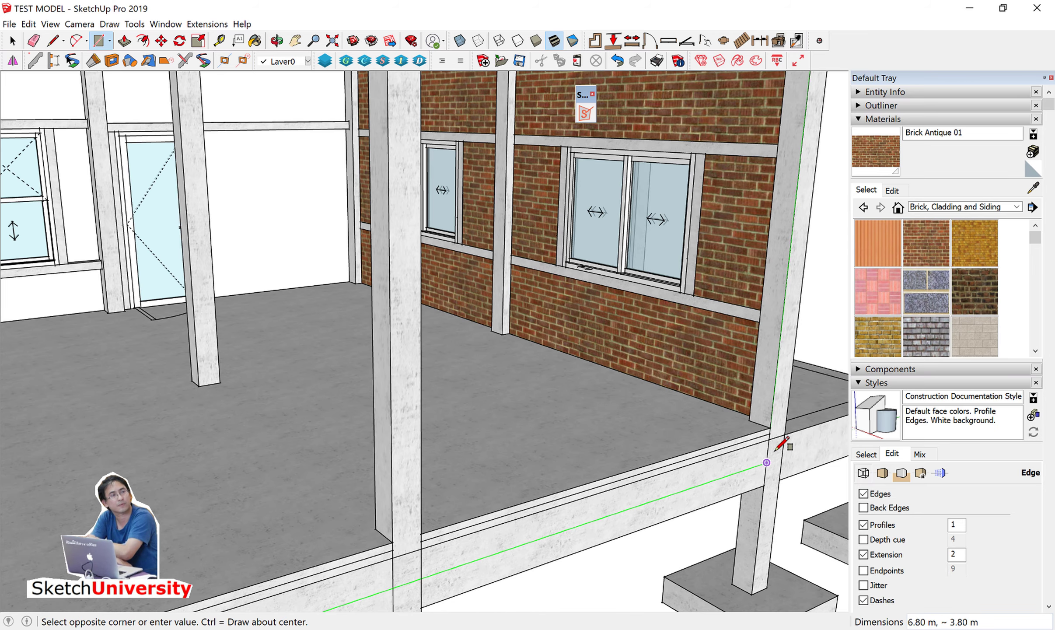
pyautogui.scroll(2, 770, 428)
pyautogui.scroll(2, 773, 435)
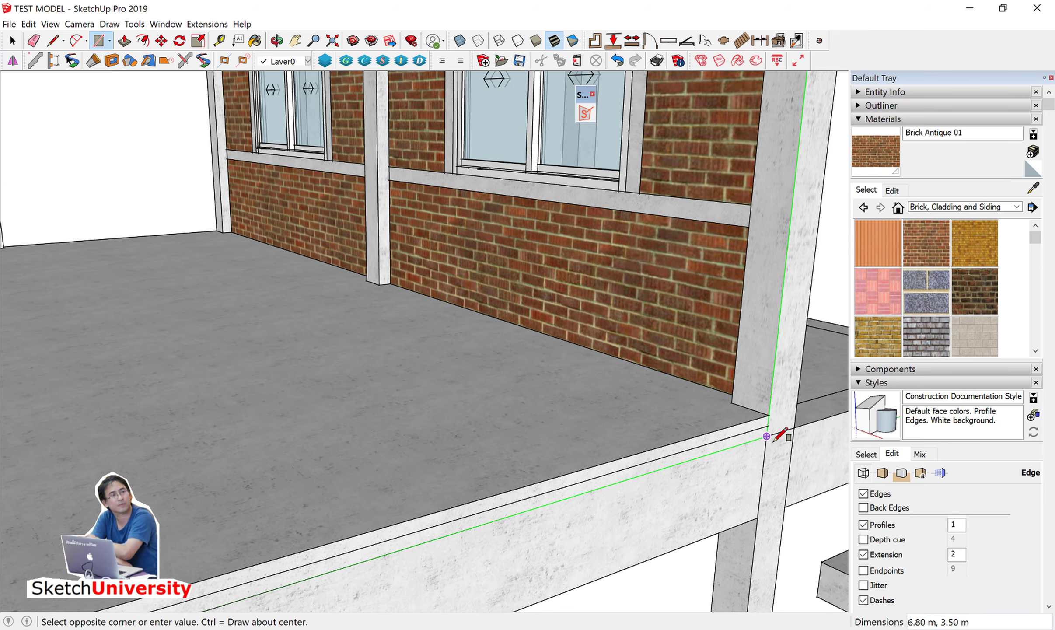
pyautogui.click(767, 436)
pyautogui.scroll(-5, 744, 446)
pyautogui.press('space')
pyautogui.moveTo(723, 446)
pyautogui.mouseDown(button='middle')
pyautogui.moveTo(678, 483)
pyautogui.moveTo(556, 403)
pyautogui.mouseUp(button='middle')
pyautogui.click(557, 404)
# Trim both new wall faces against the model with a 0.10 m Pushpull thickness.
pyautogui.keyDown('shift'); pyautogui.click(465, 254); pyautogui.keyUp('shift')
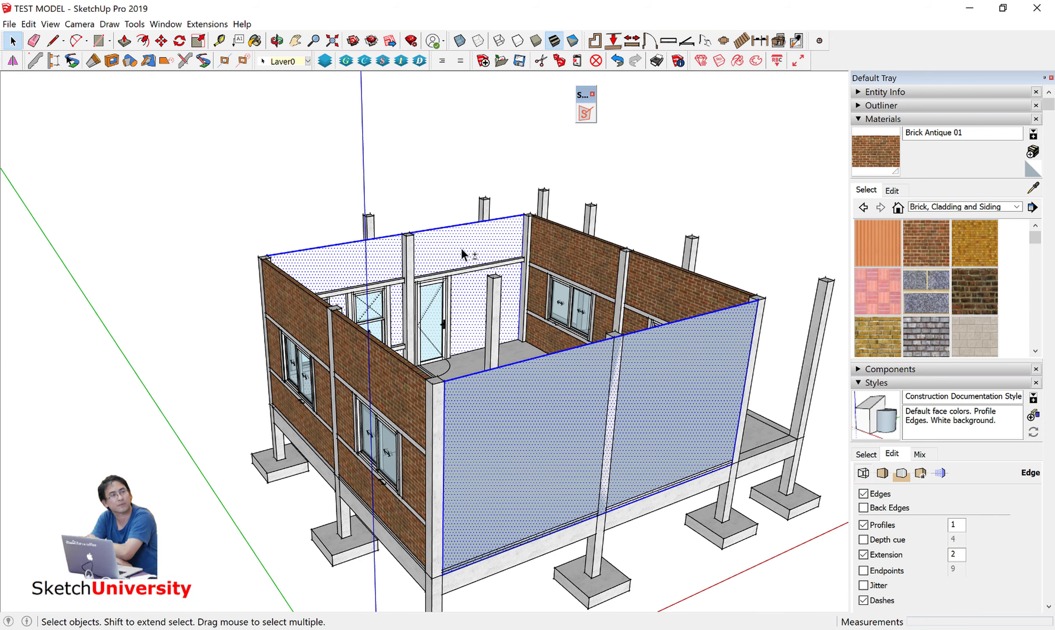
pyautogui.rightClick(462, 250)
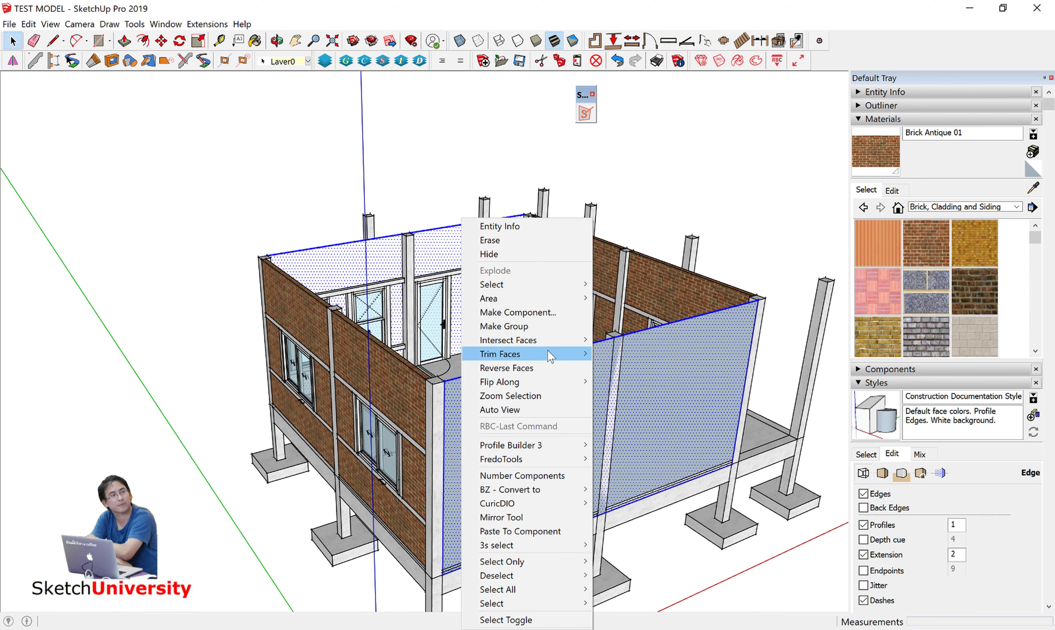
pyautogui.click(628, 356)
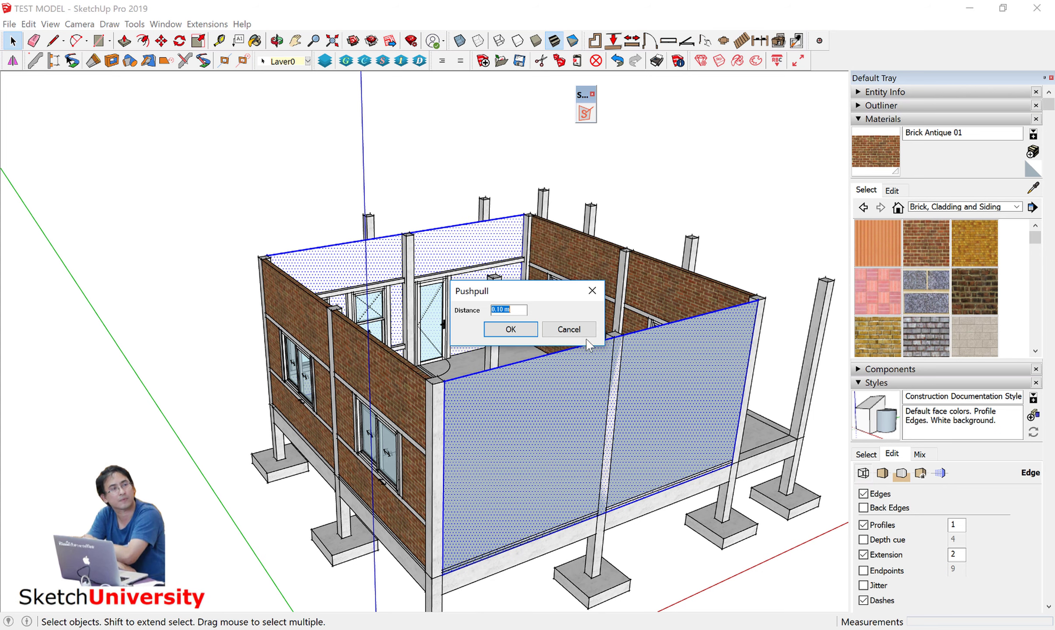
pyautogui.click(511, 329)
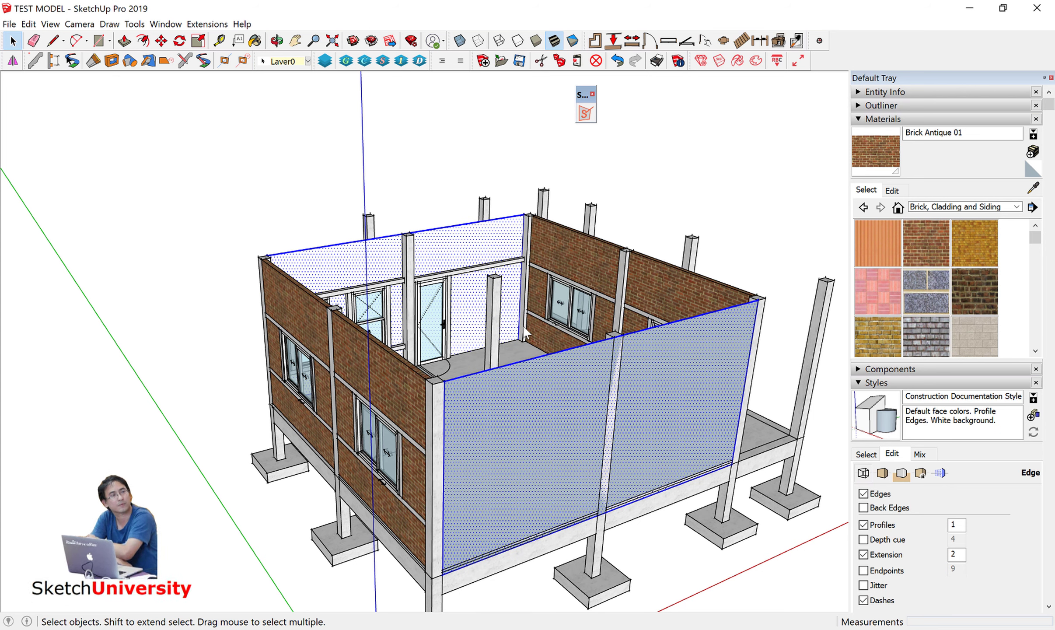
# Combine the trimmed front and back wall faces into one group with Make Group.
pyautogui.click(596, 376)
pyautogui.rightClick(564, 375)
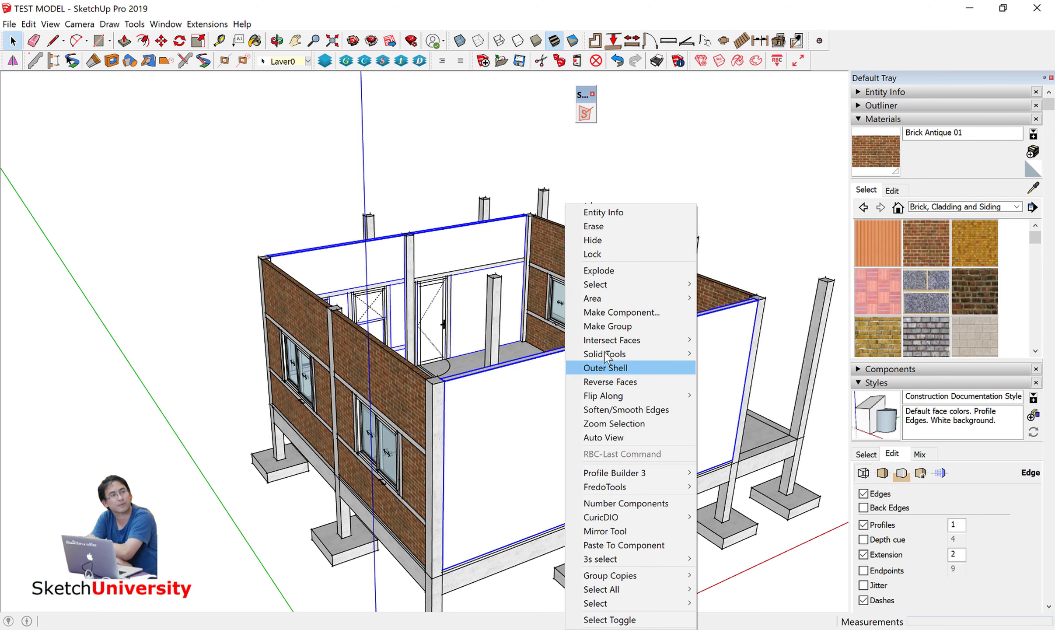
pyautogui.click(608, 326)
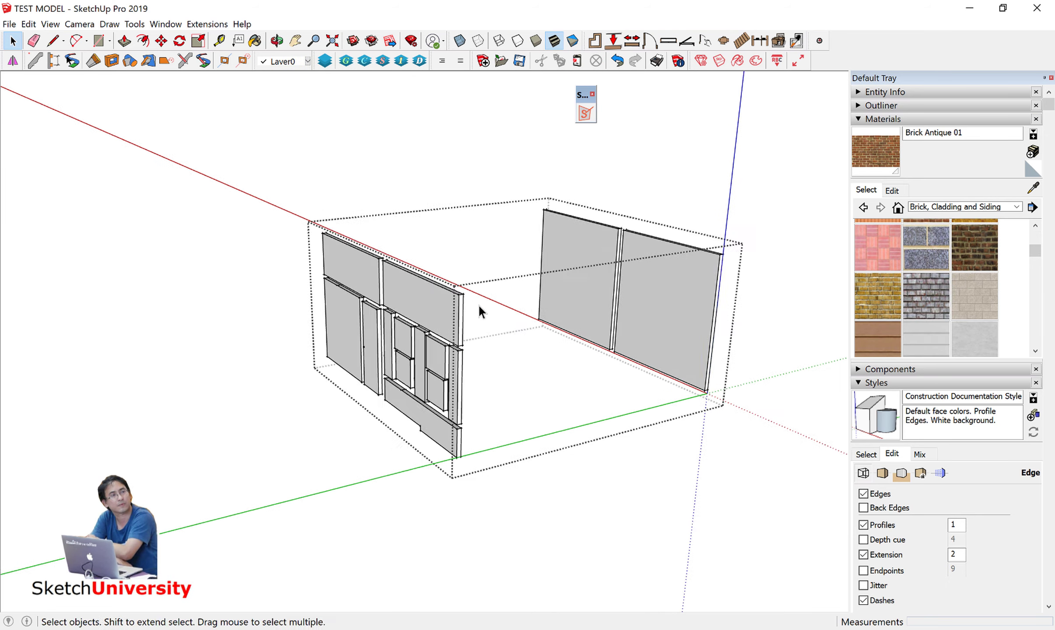
# Window-select the wall panels and select every face inside the group.
pyautogui.moveTo(239, 148); pyautogui.dragTo(702, 486)
pyautogui.rightClick(513, 205)
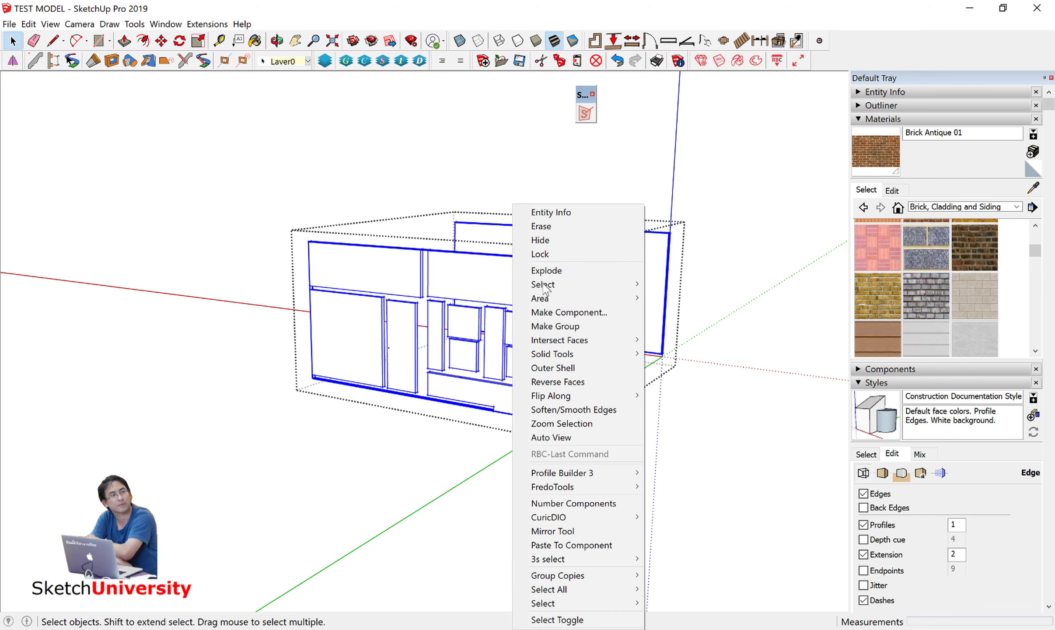
pyautogui.click(549, 270)
pyautogui.moveTo(520, 302); pyautogui.dragTo(604, 298, button='middle')
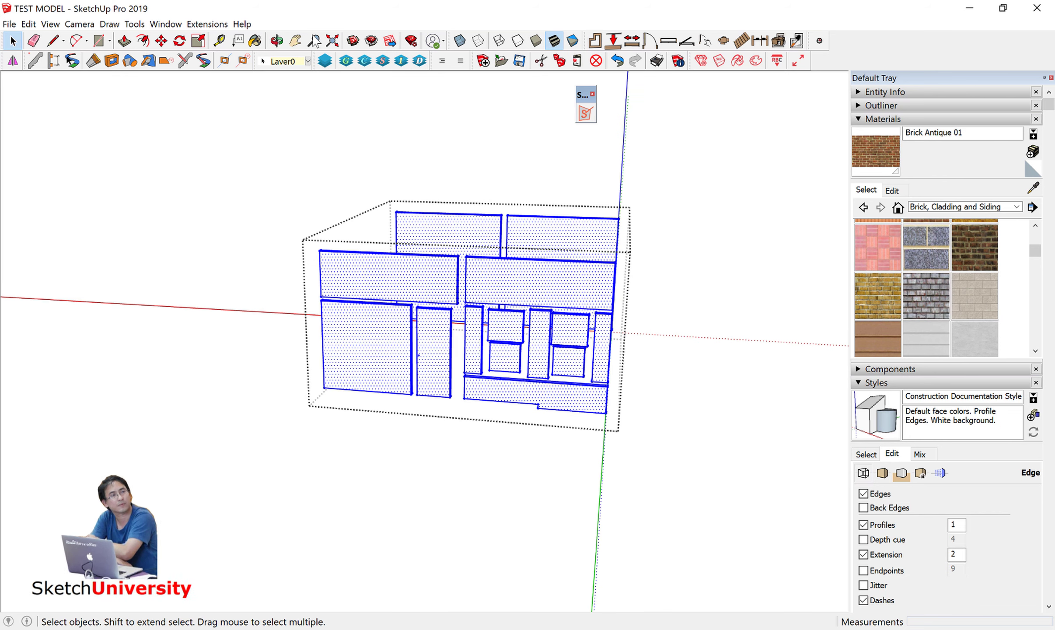
pyautogui.click(225, 26)
pyautogui.moveTo(240, 102)
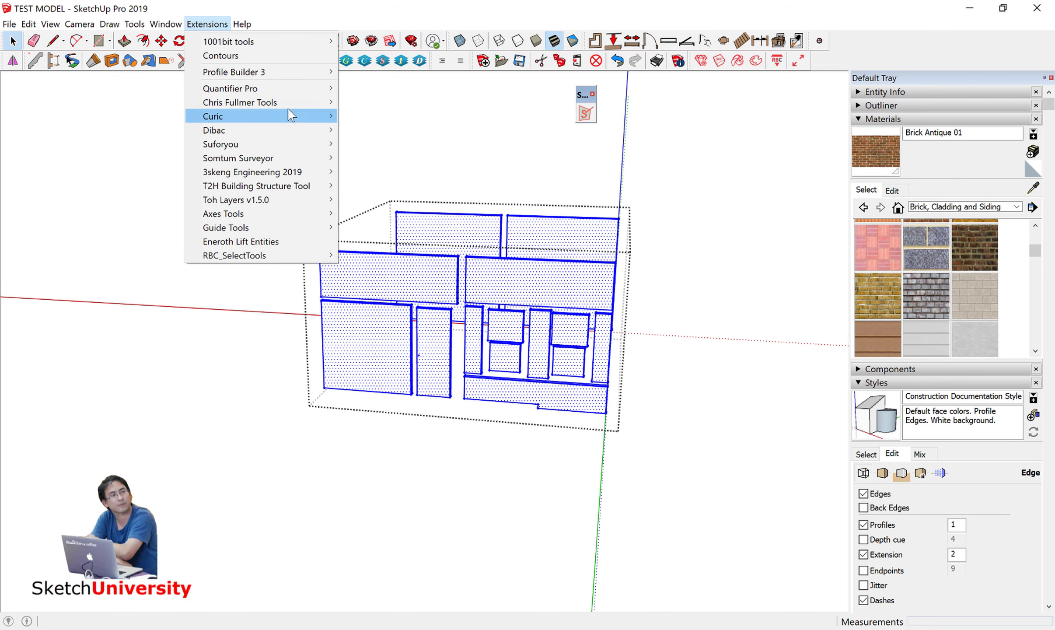
# Split the wall faces with Loose to Groups and delete the door and window infill pieces.
pyautogui.click(385, 119)
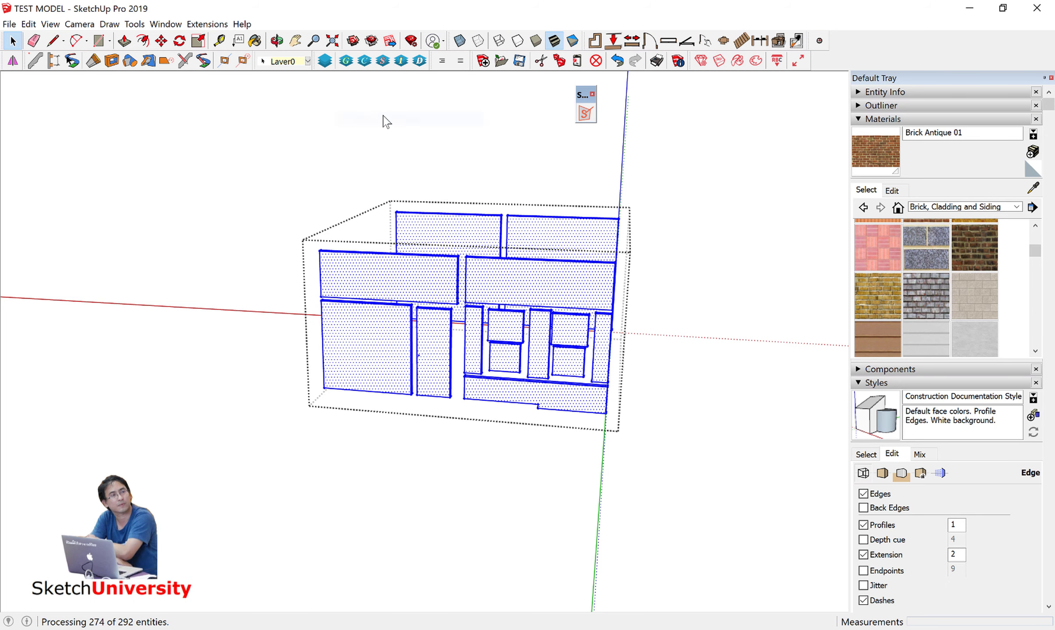
pyautogui.click(435, 346)
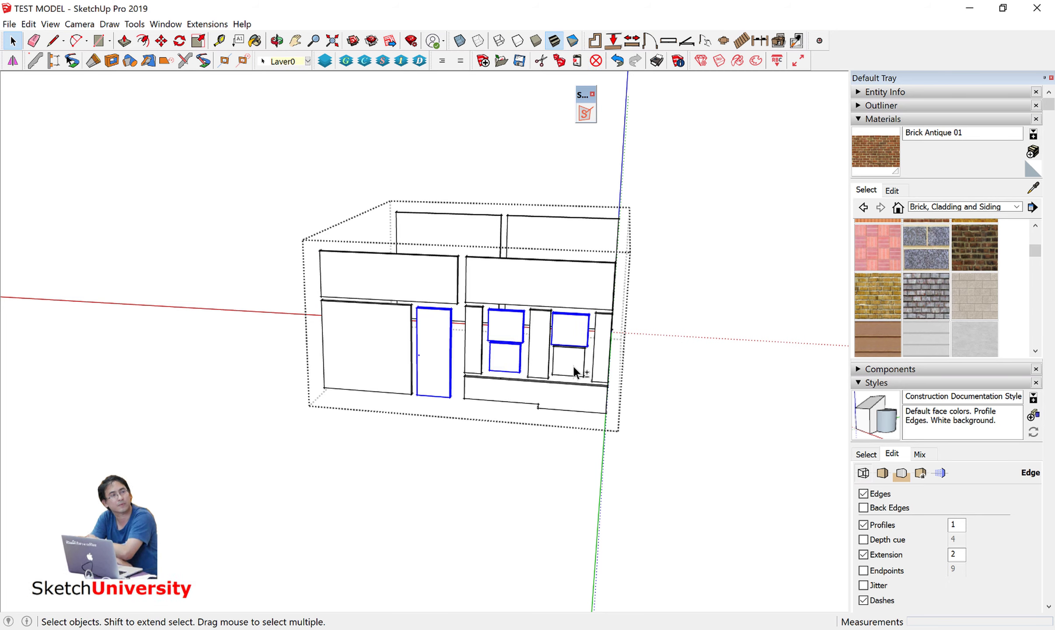
pyautogui.moveTo(577, 281)
pyautogui.mouseDown(button='middle')
pyautogui.moveTo(436, 319)
pyautogui.moveTo(290, 196)
pyautogui.mouseUp(button='middle')
pyautogui.press('Delete')
# Move all remaining wall pieces to the ผนังก่ออิฐมอญครึ่งแผ่น layer.
pyautogui.moveTo(272, 171); pyautogui.dragTo(695, 472)
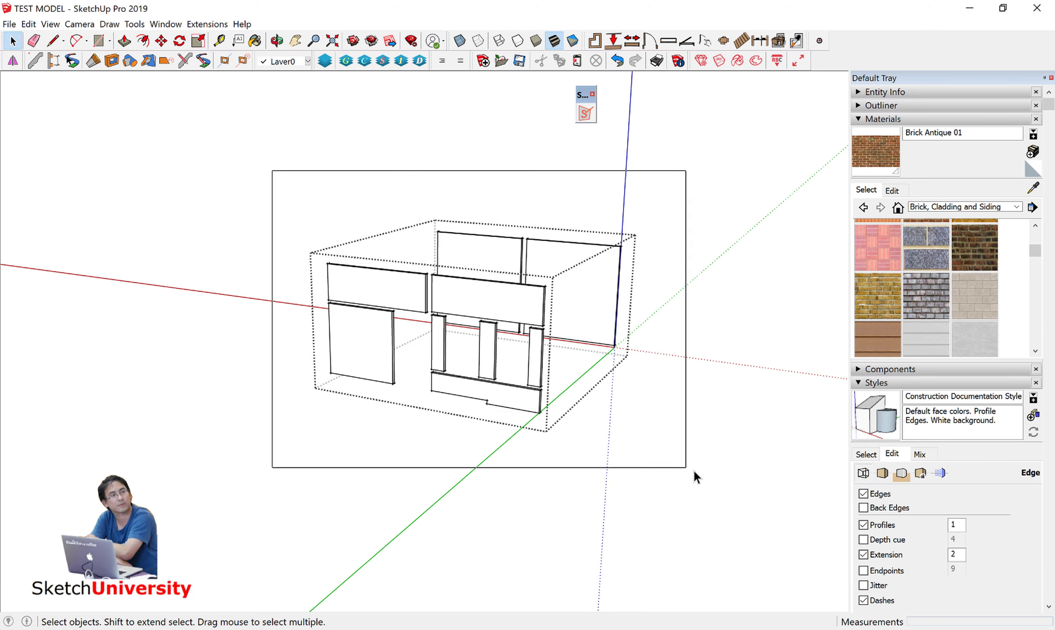
pyautogui.click(324, 61)
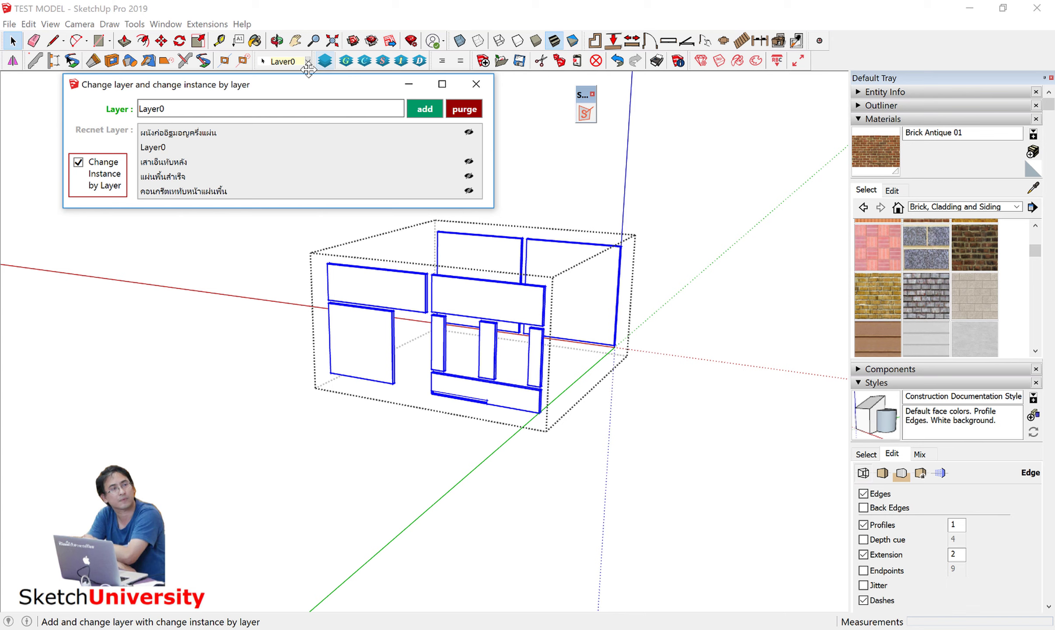
pyautogui.click(199, 134)
pyautogui.click(284, 182)
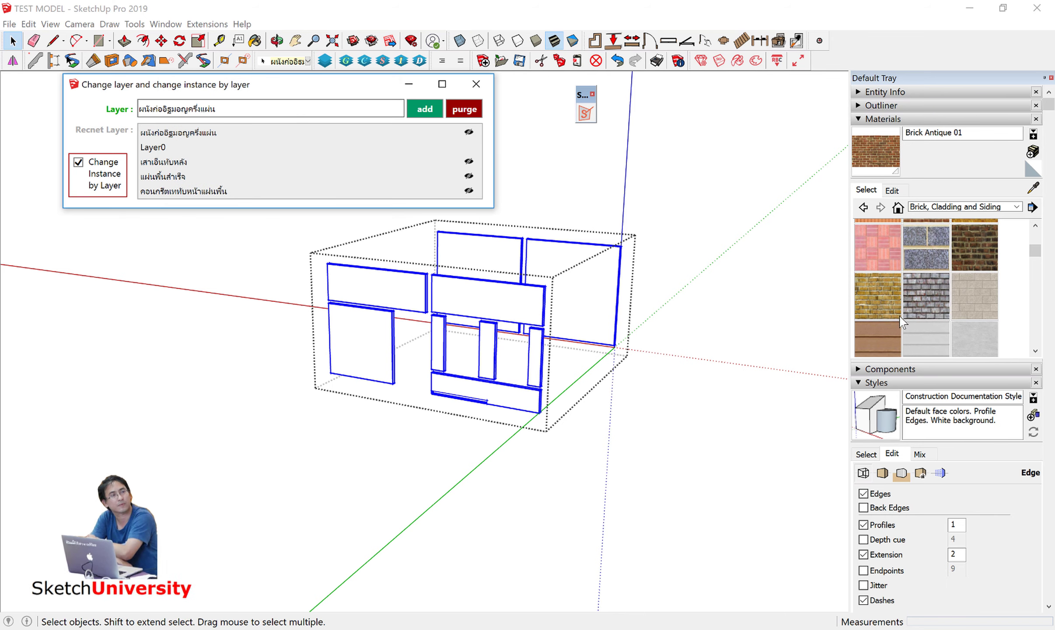
# Paint the selected walls with Brick Antique 01.
pyautogui.click(871, 173)
pyautogui.click(499, 285)
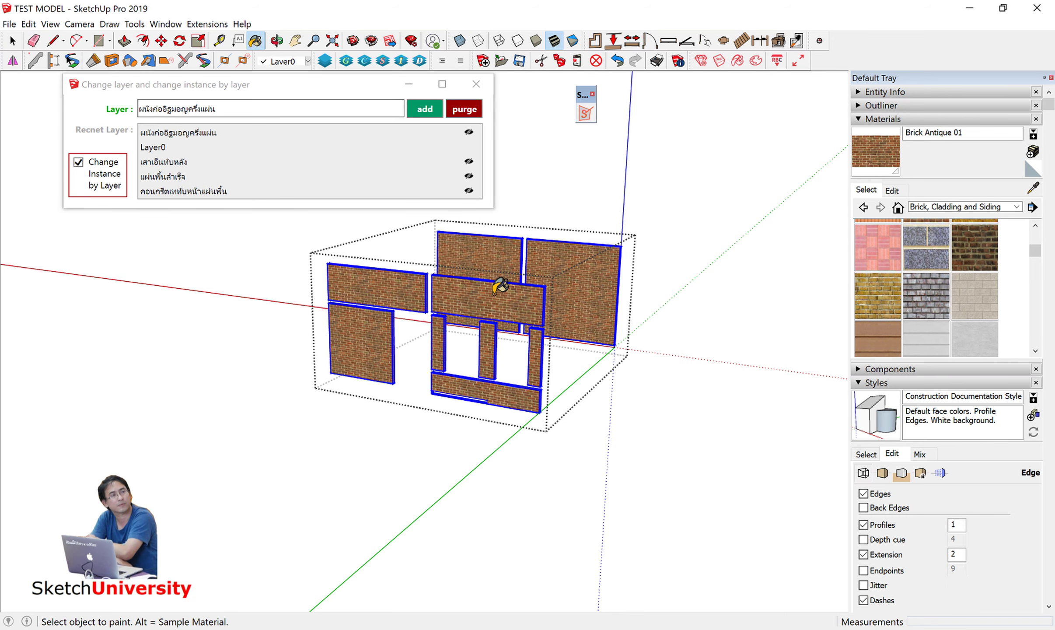
pyautogui.press('space')
pyautogui.moveTo(722, 430); pyautogui.dragTo(707, 338, button='middle')
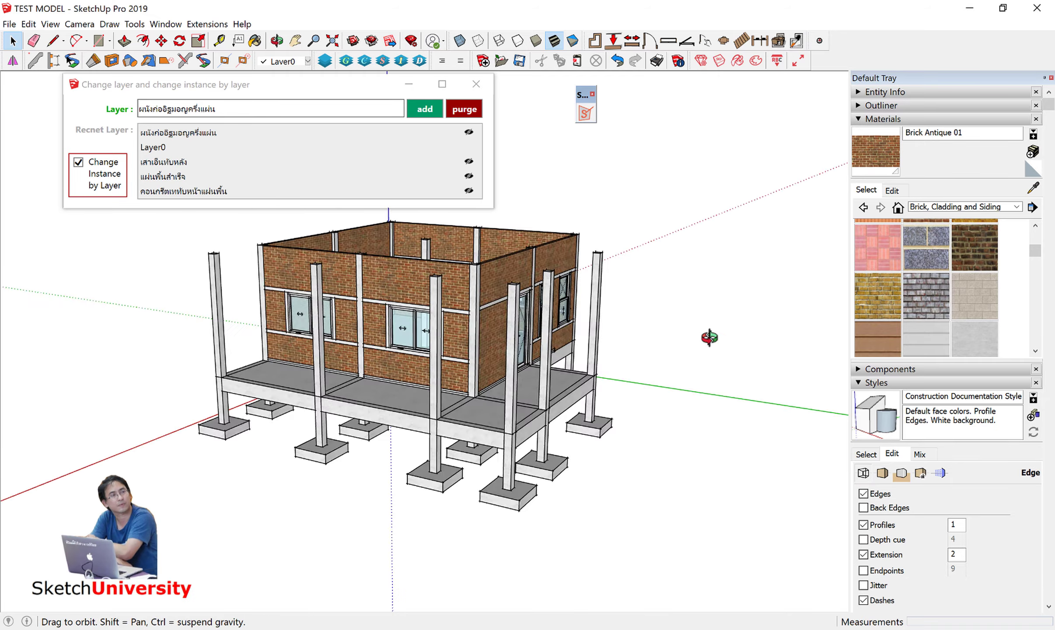
# Close the change-layer tool.
pyautogui.scroll(5, 706, 337)
pyautogui.scroll(-3, 322, 346)
pyautogui.moveTo(443, 353)
pyautogui.mouseDown(button='middle')
pyautogui.moveTo(341, 362)
pyautogui.moveTo(473, 350)
pyautogui.mouseUp(button='middle')
pyautogui.scroll(3, 341, 362)
pyautogui.scroll(-3, 319, 374)
pyautogui.click(460, 60)
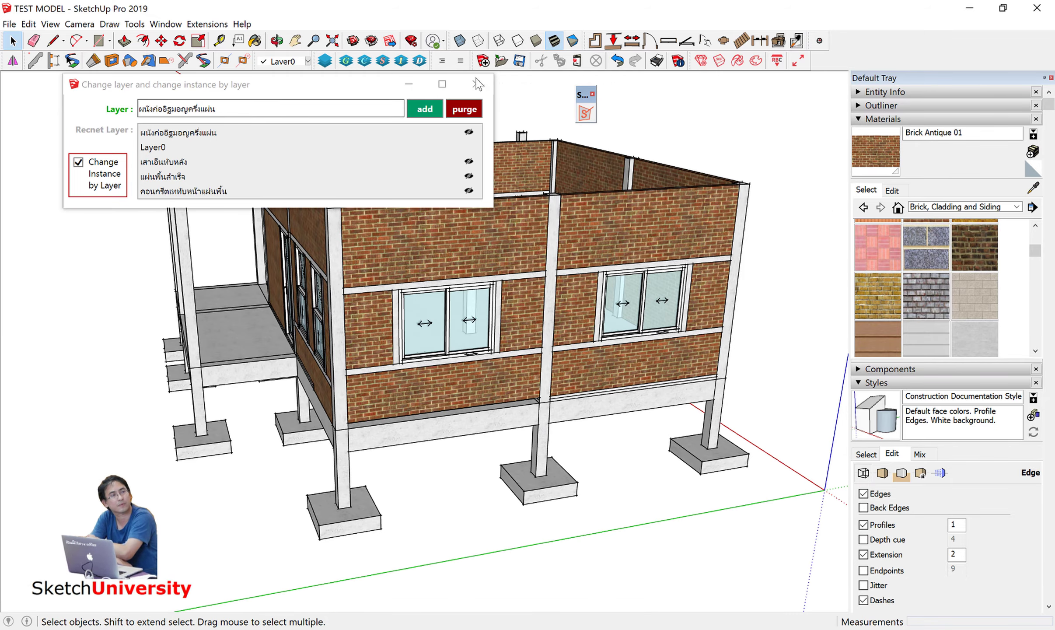
pyautogui.moveTo(481, 307)
pyautogui.mouseDown(button='middle')
pyautogui.moveTo(334, 296)
pyautogui.moveTo(559, 269)
pyautogui.moveTo(599, 214)
pyautogui.mouseUp(button='middle')
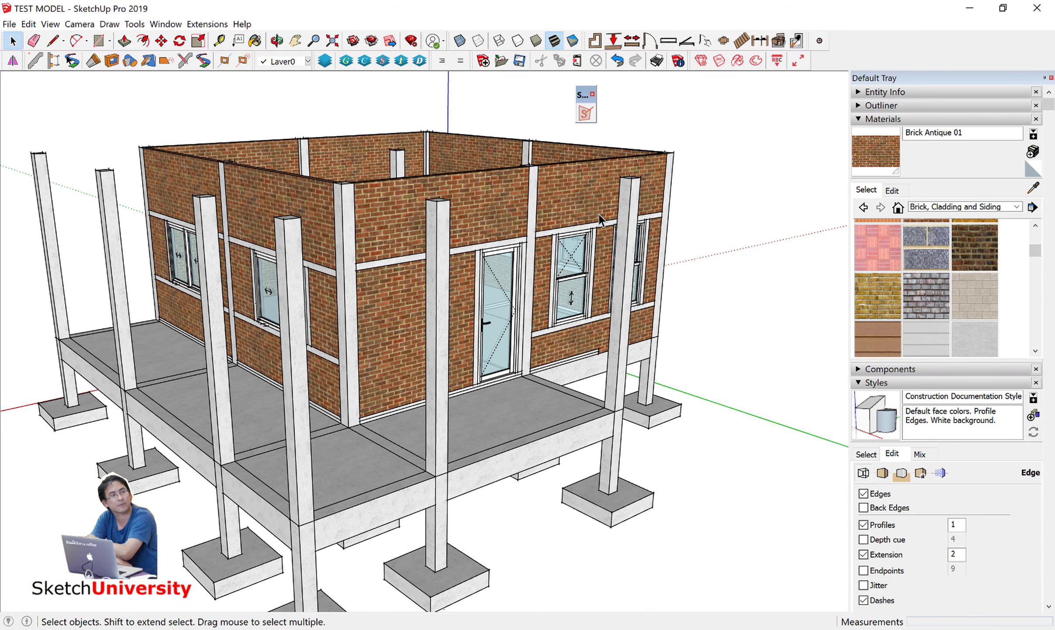
# Refresh Somtum Surveyor data and show the report: 71.87 m2 brick wall, 113.9 m lintels.
pyautogui.click(586, 113)
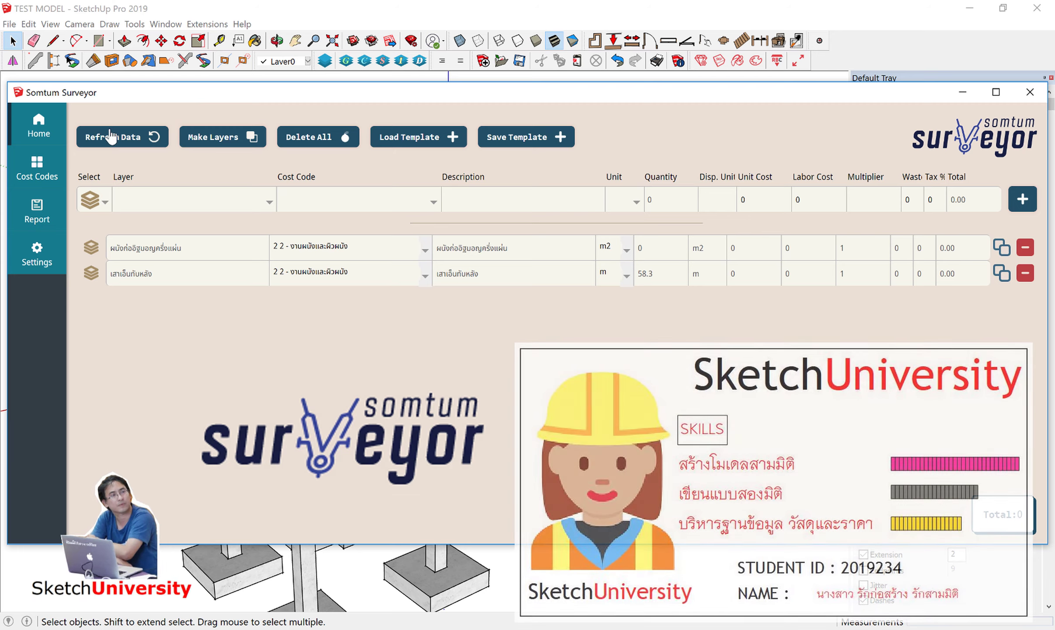
pyautogui.click(113, 139)
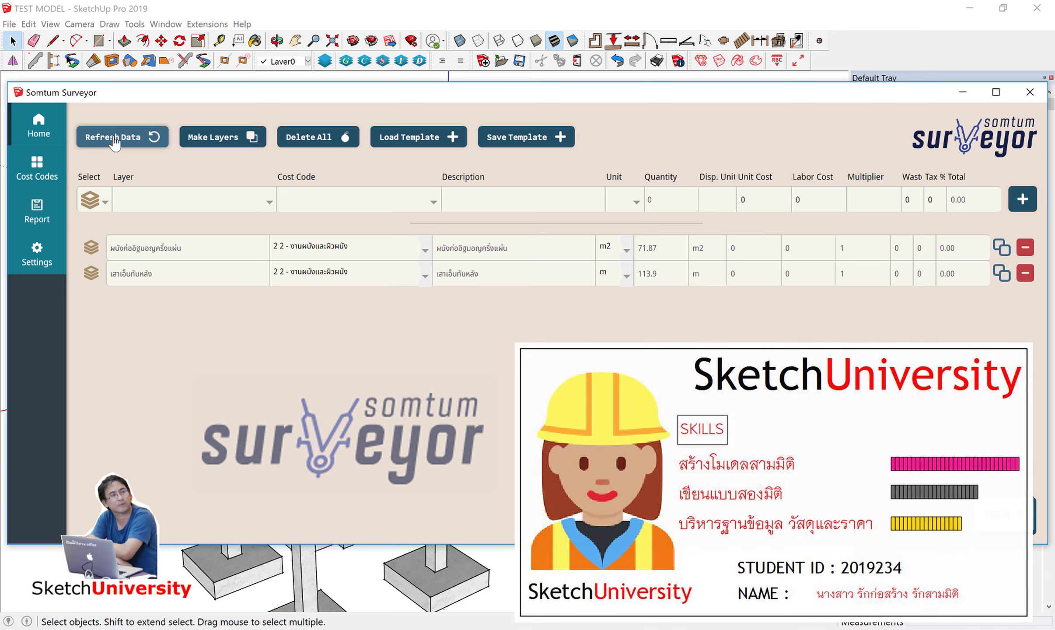
pyautogui.click(38, 211)
pyautogui.moveTo(390, 93); pyautogui.dragTo(397, 292)
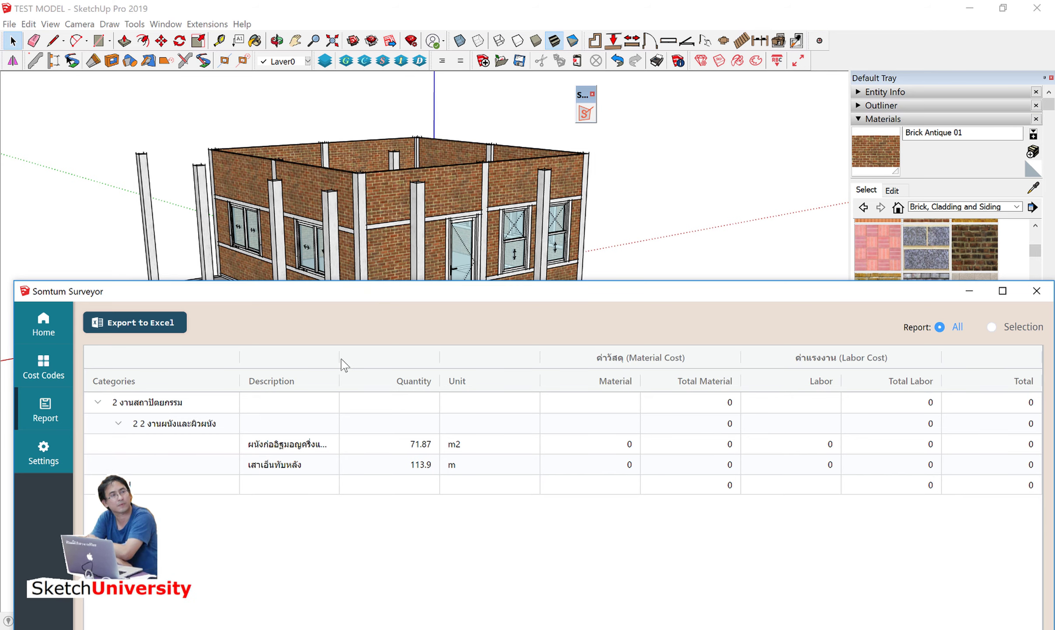
# Widen the report's Description column, zoom in, and open the house's brick wall group for editing.
pyautogui.moveTo(340, 367); pyautogui.dragTo(355, 367)
pyautogui.scroll(2, 425, 159)
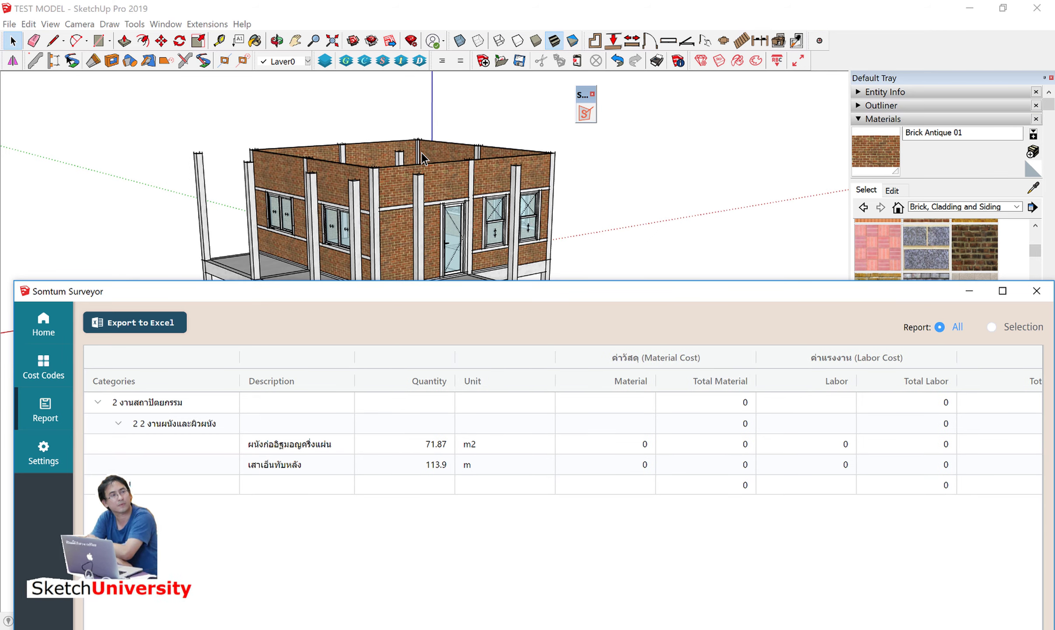
pyautogui.scroll(2, 446, 118)
pyautogui.scroll(2, 427, 243)
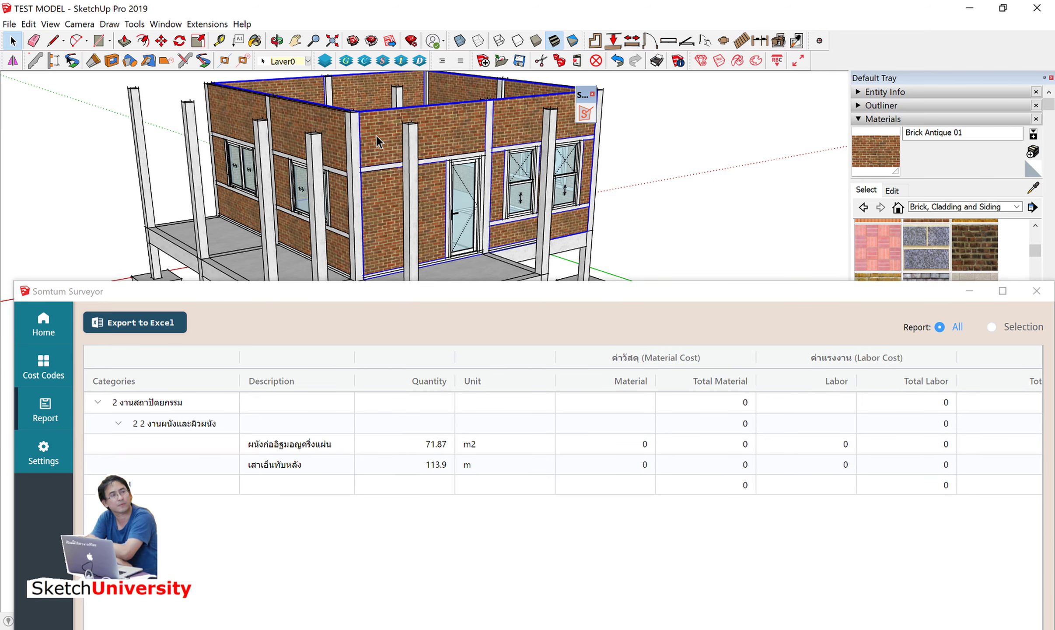
pyautogui.doubleClick(377, 141)
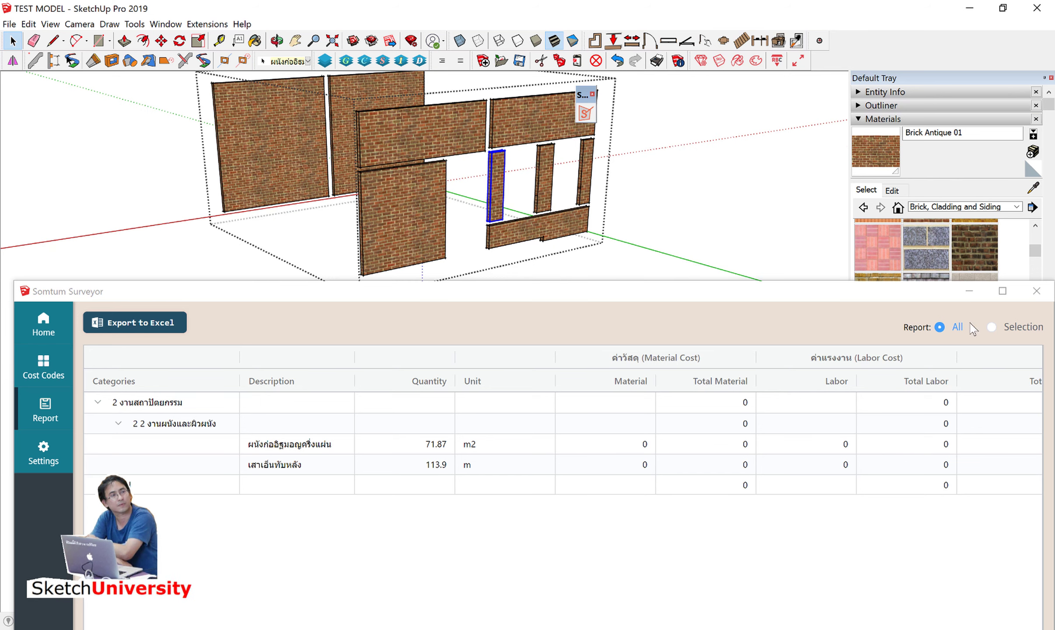
# Set the Surveyor report to count only the selection and check one wall piece's quantities.
pyautogui.click(992, 328)
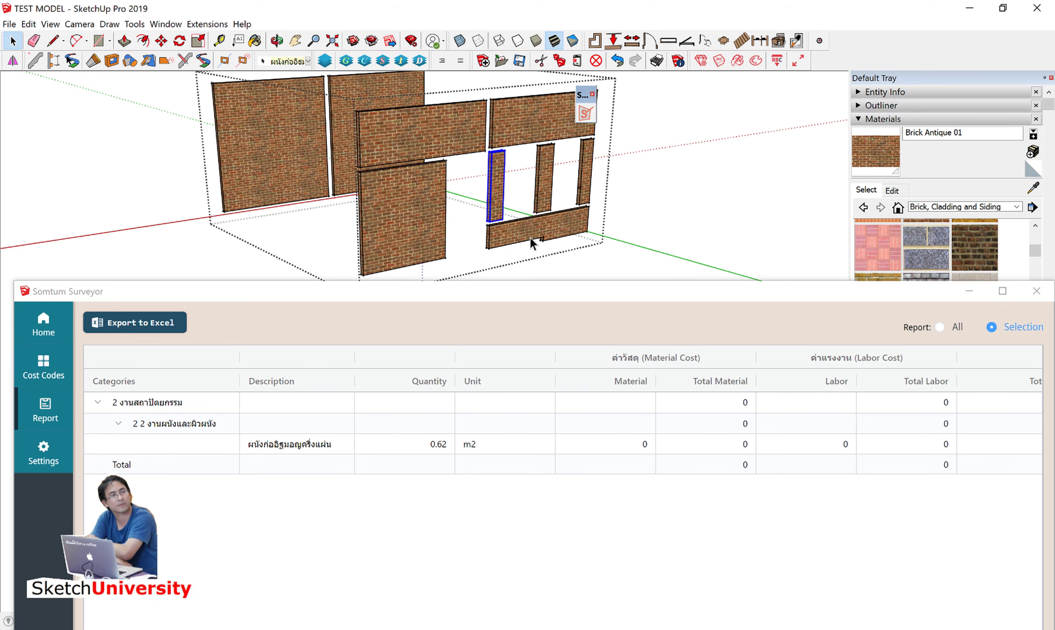
pyautogui.click(546, 205)
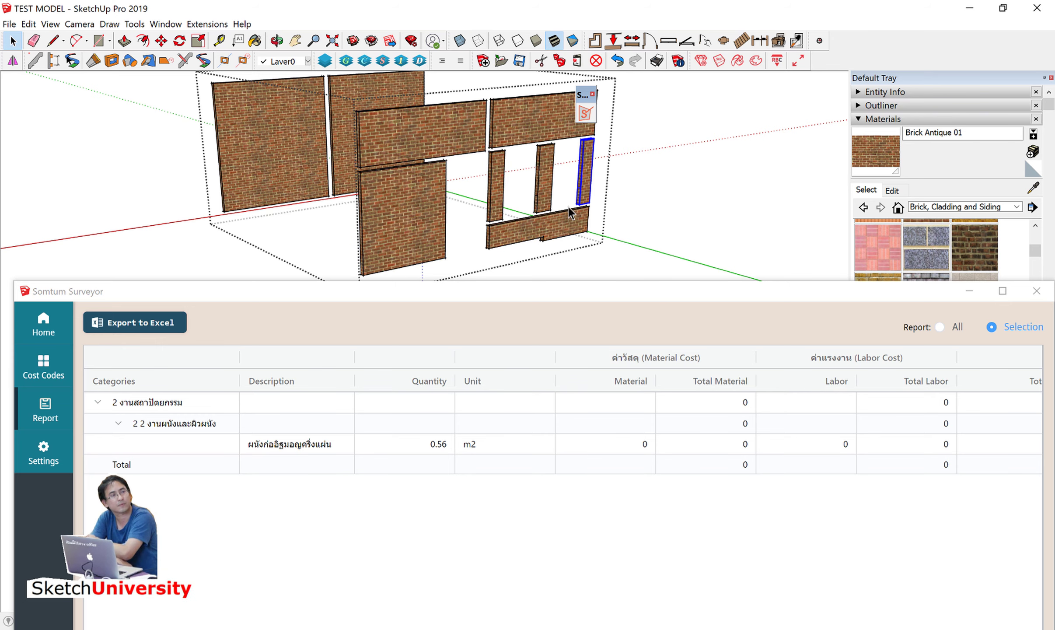
pyautogui.press('Escape')
# Explode the brick wall group into individual wall panels.
pyautogui.click(339, 168)
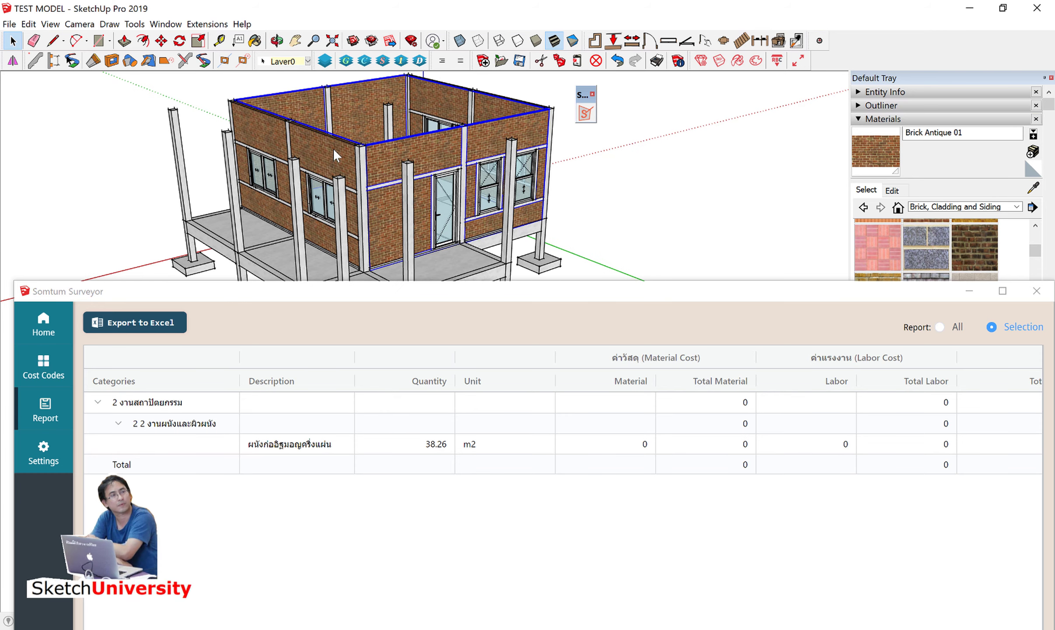
pyautogui.rightClick(334, 150)
pyautogui.click(370, 227)
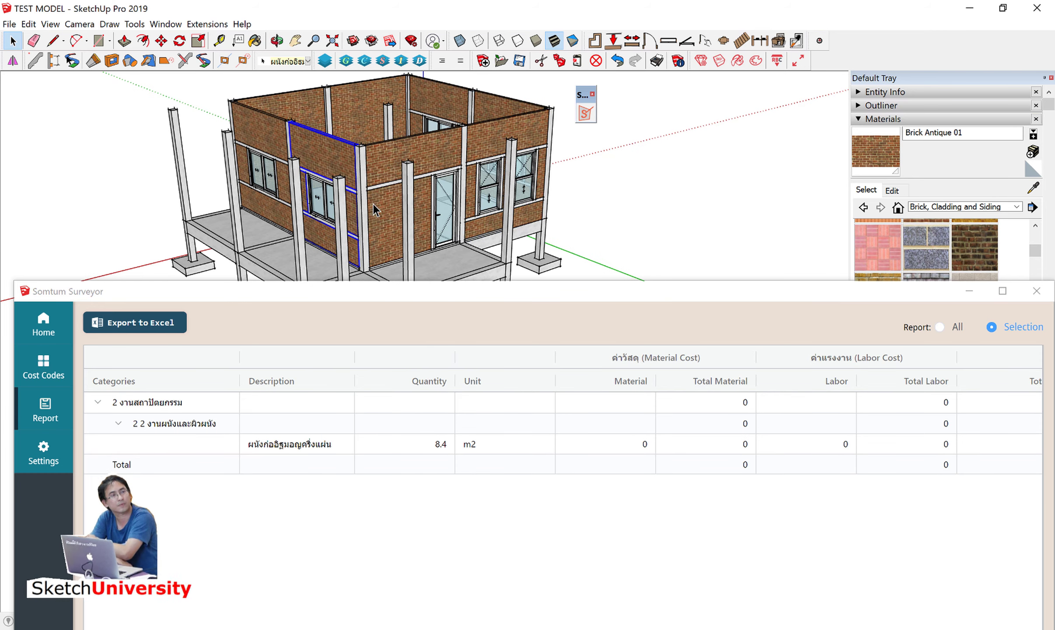
pyautogui.click(381, 158)
pyautogui.scroll(4, 382, 158)
pyautogui.rightClick(380, 158)
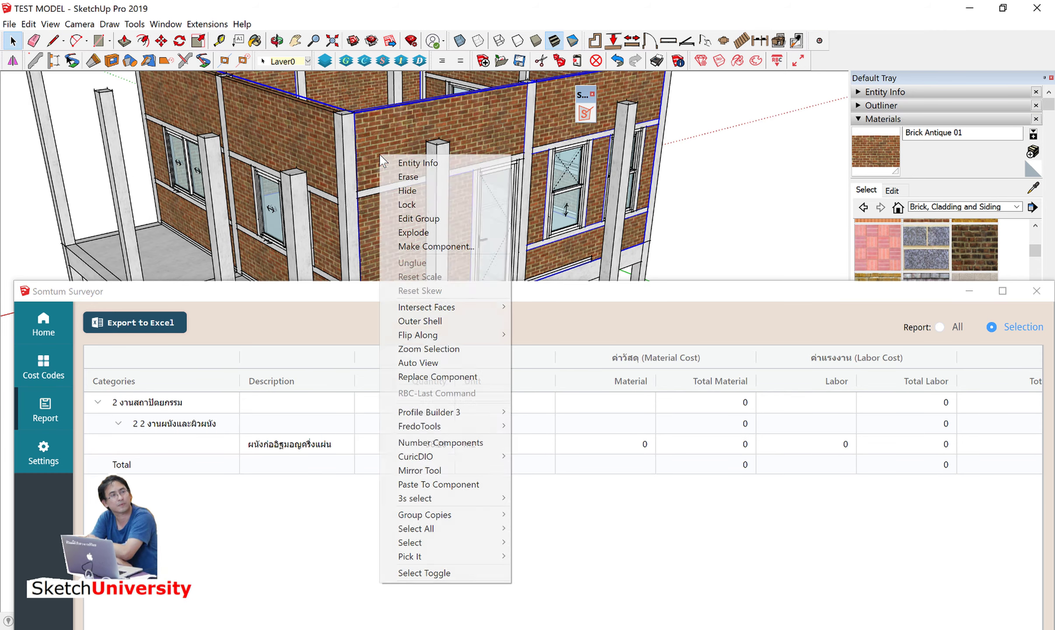
pyautogui.click(409, 232)
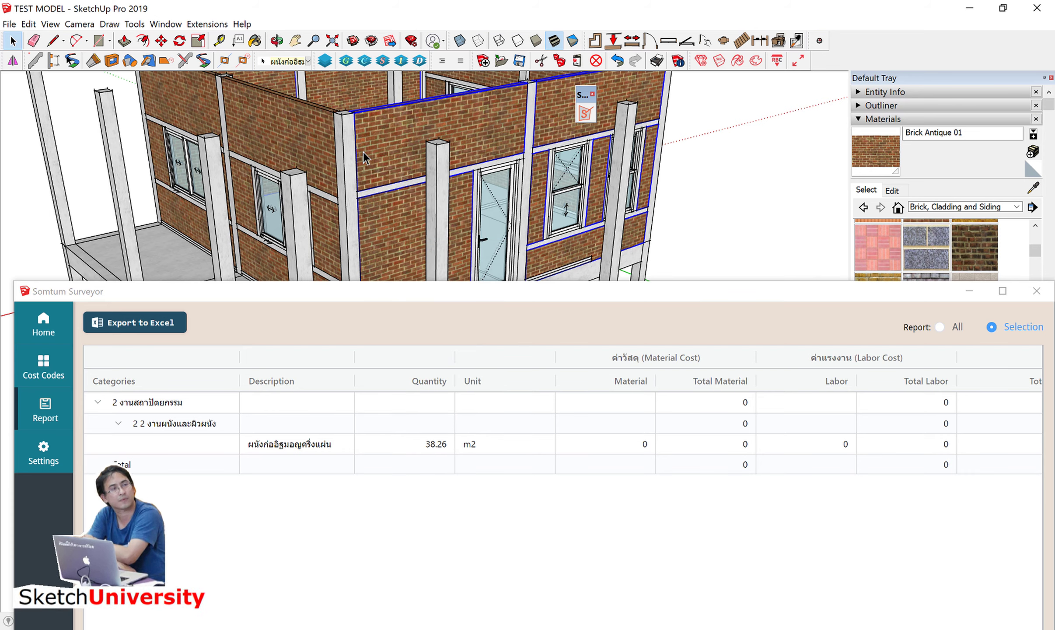
# Check the report quantities of a wall panel, a horizontal lintel beam and a brick panel.
pyautogui.click(322, 154)
pyautogui.moveTo(322, 154); pyautogui.dragTo(438, 149, button='middle')
pyautogui.scroll(3, 496, 147)
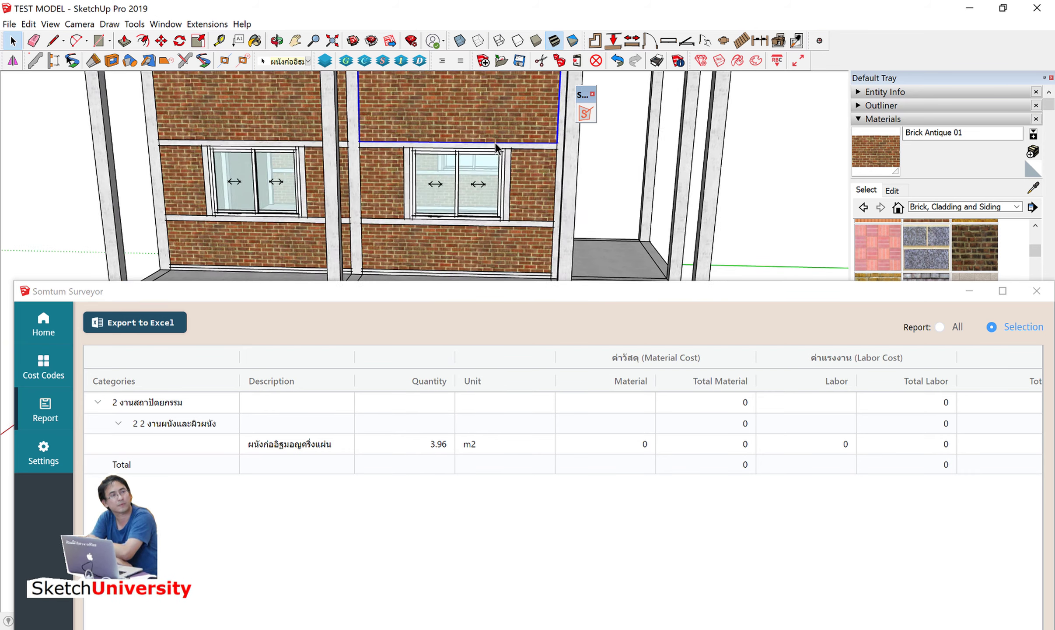
pyautogui.scroll(4, 442, 219)
pyautogui.click(405, 210)
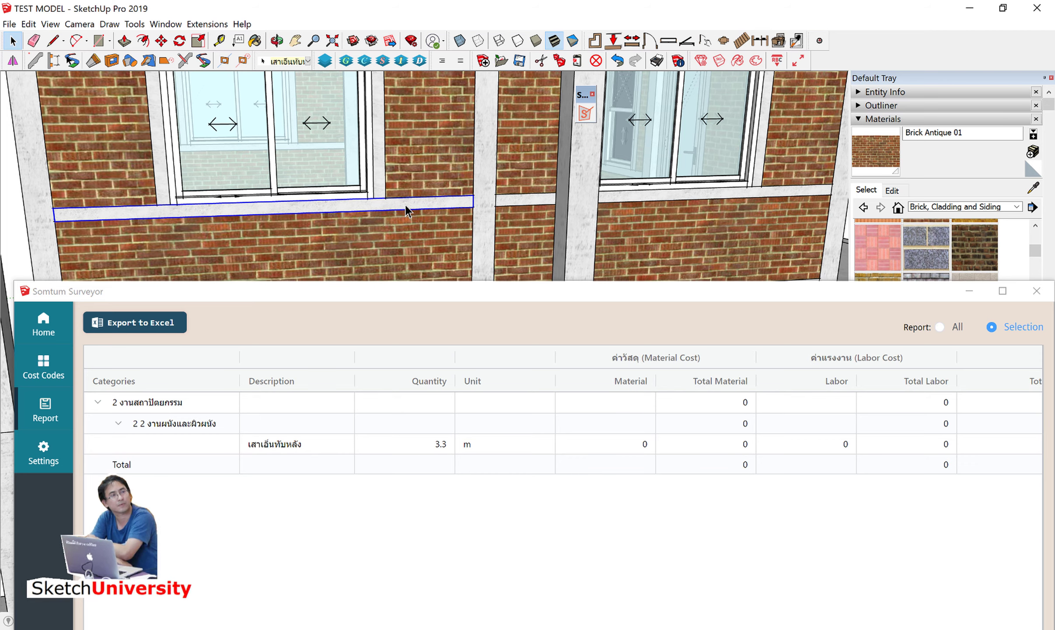
pyautogui.click(437, 175)
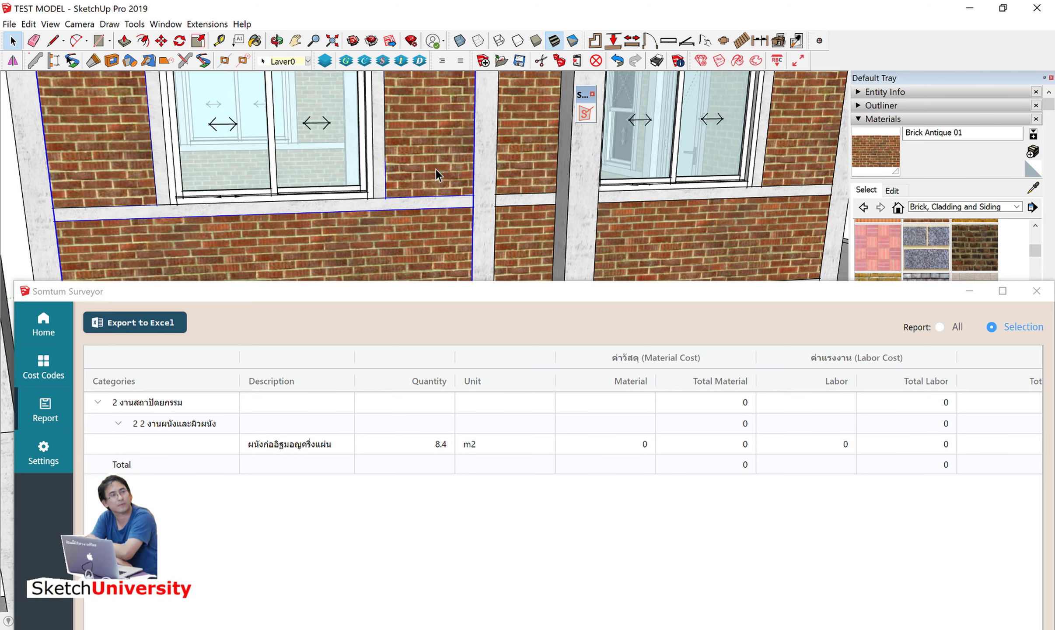
# Window-select the whole house so the report totals 71.86 m2 and 113.9 m.
pyautogui.scroll(-3, 453, 192)
pyautogui.scroll(-3, 452, 192)
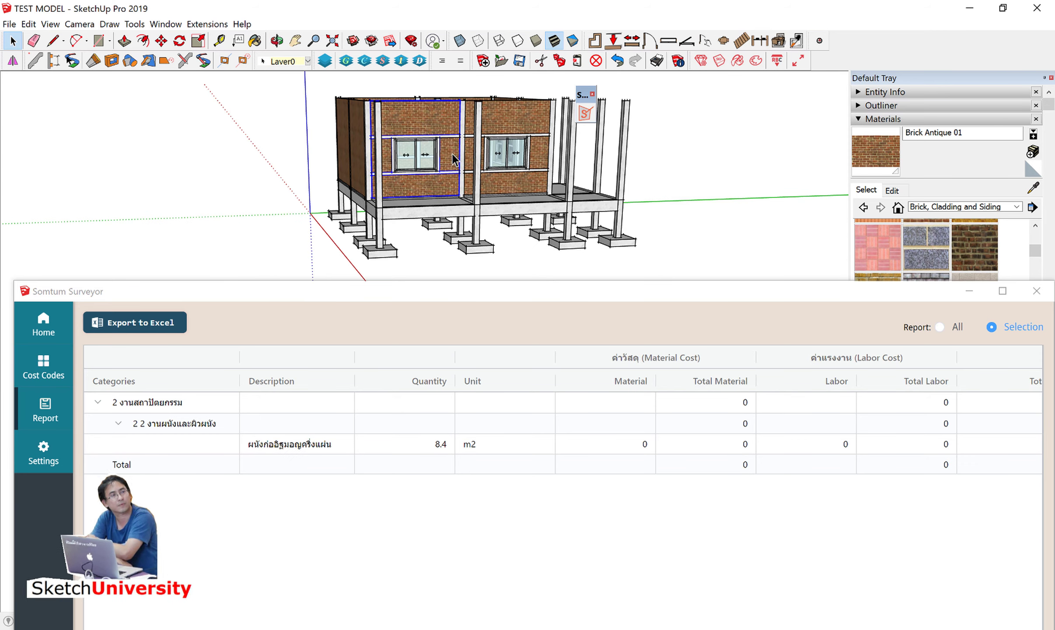
pyautogui.scroll(-2, 453, 193)
pyautogui.moveTo(611, 266); pyautogui.dragTo(615, 287)
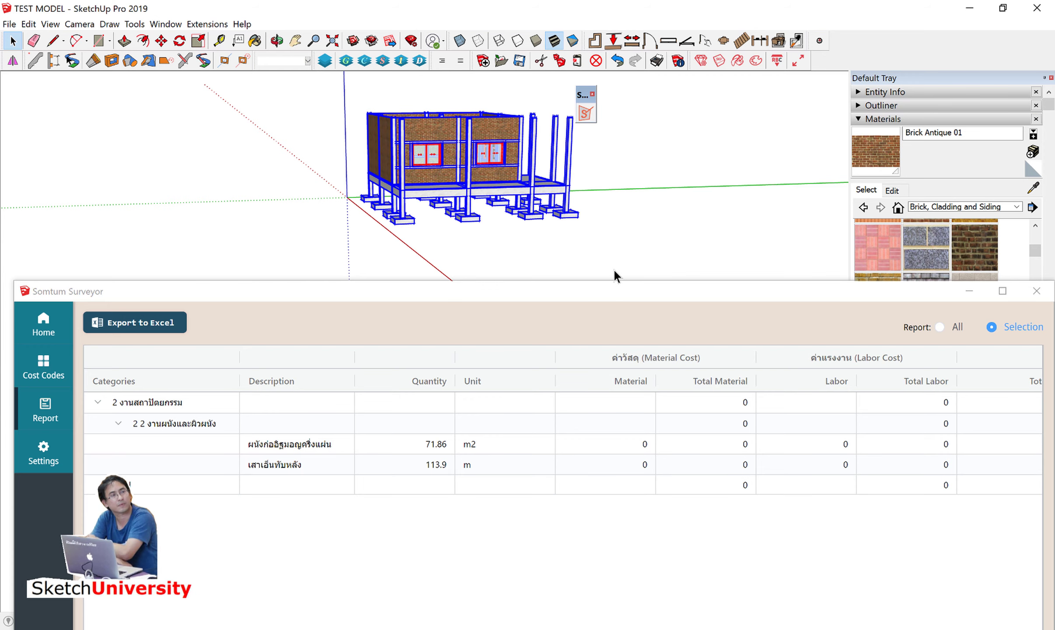